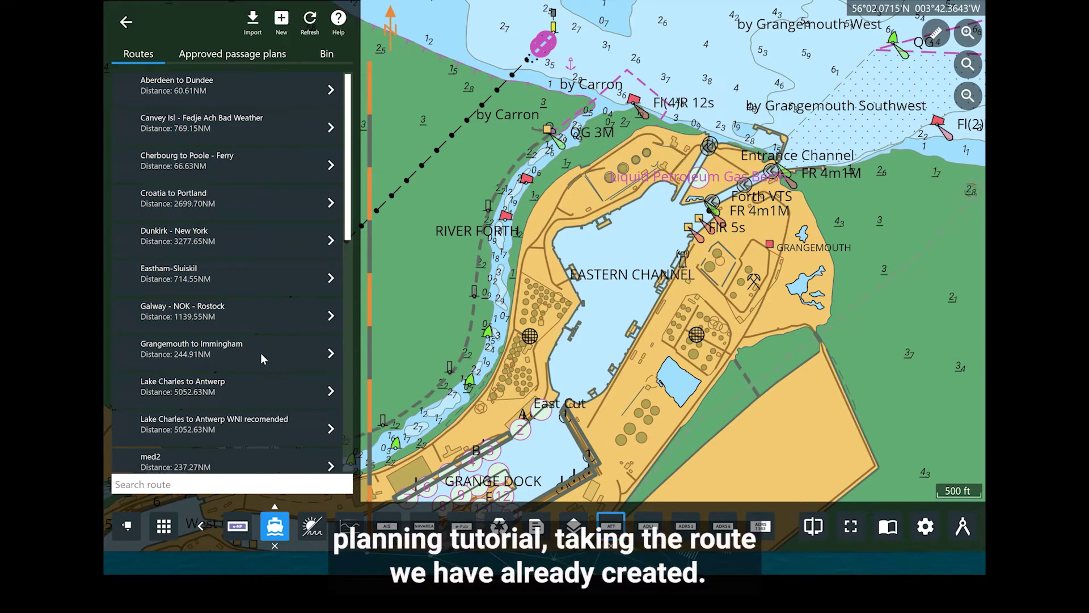
# Create a new passage plan from the Grangemouth to Immingham route.
pyautogui.click(260, 353)
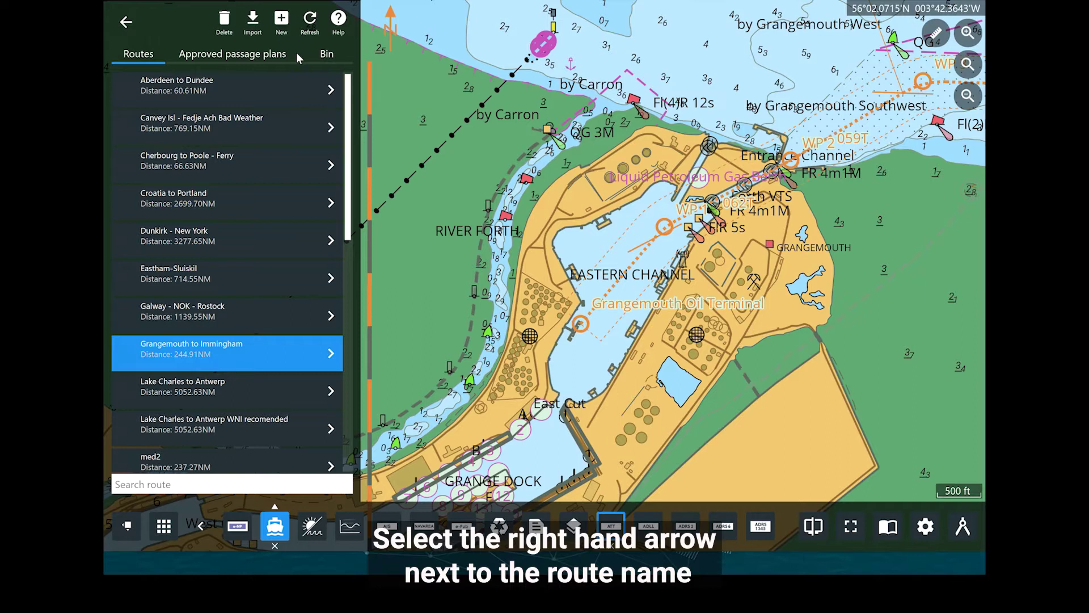
pyautogui.click(329, 353)
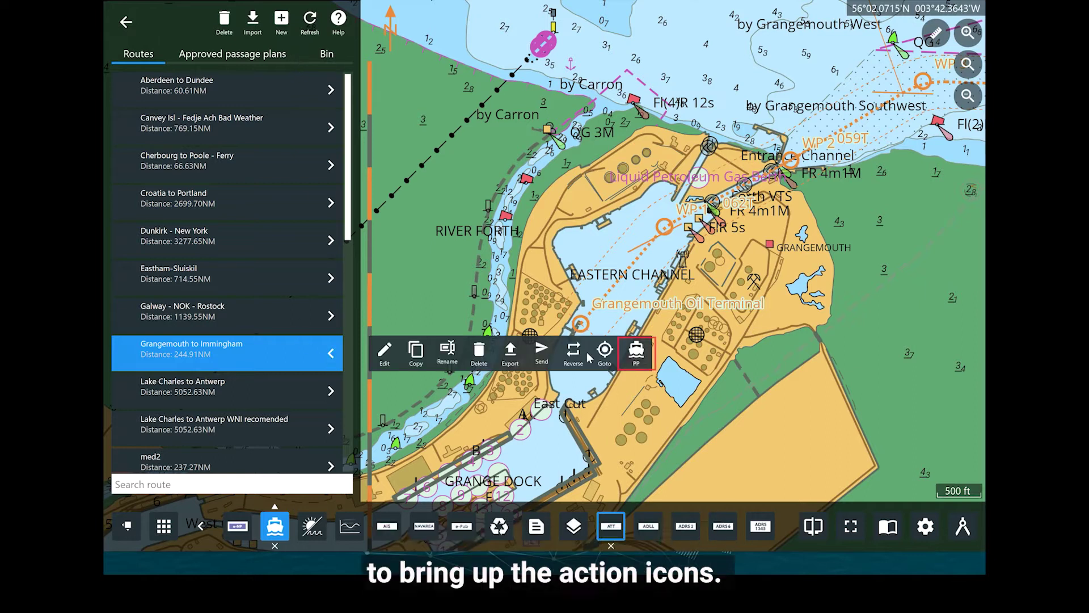
pyautogui.click(636, 355)
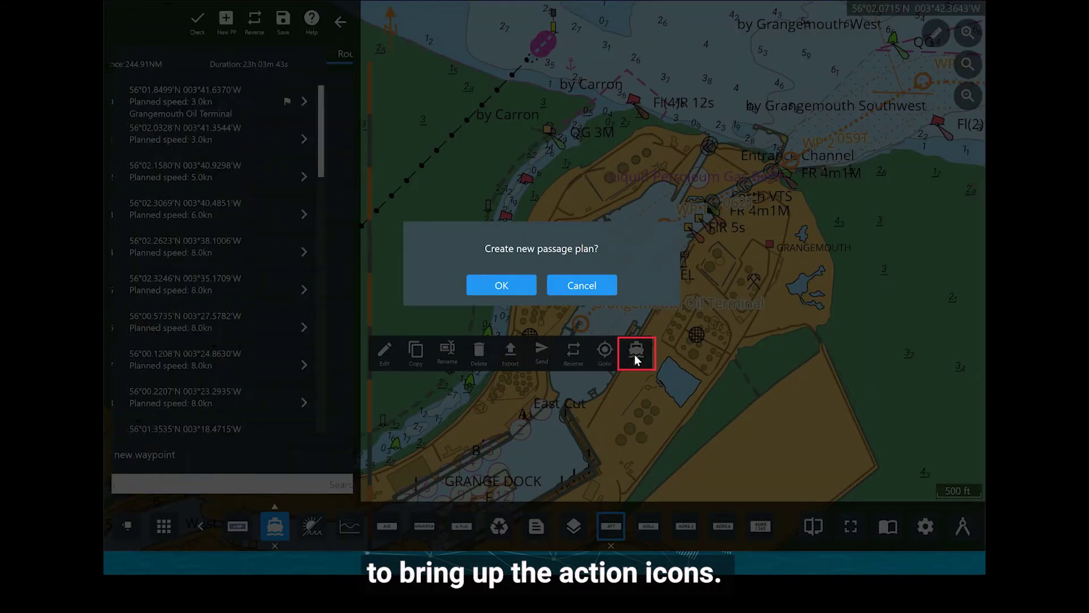
pyautogui.click(530, 289)
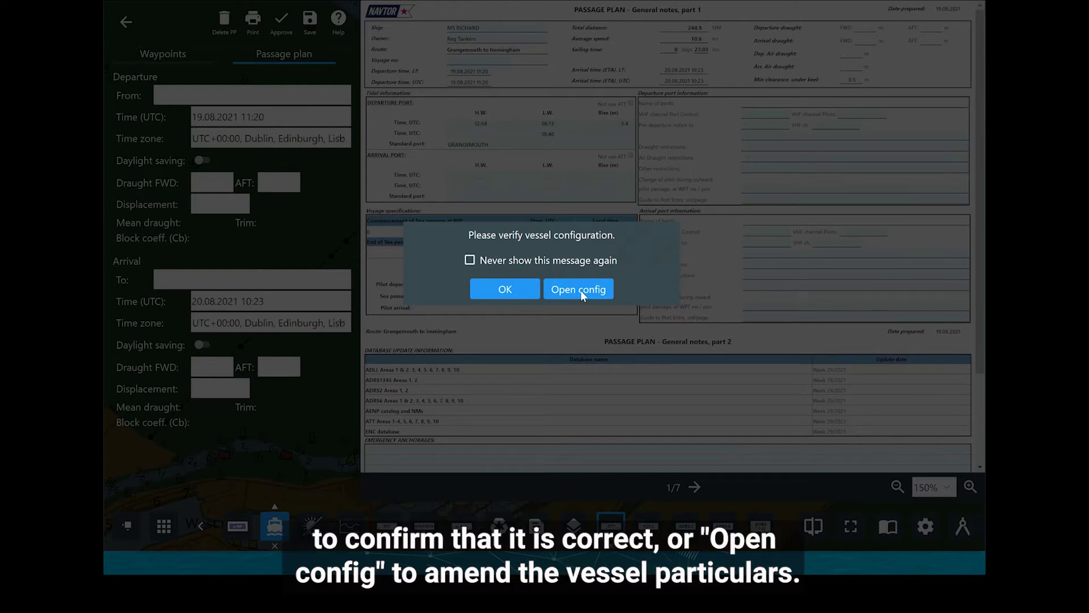
# Open the configuration and examine the passage planning options for default passage type, security level and UKC calculation base.
pyautogui.click(578, 290)
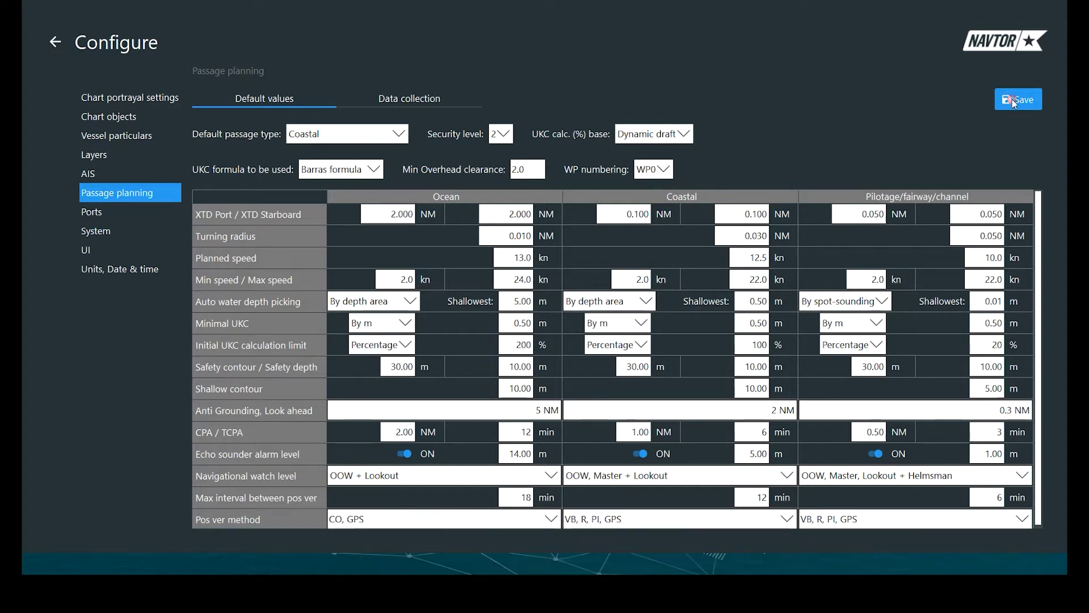
pyautogui.click(398, 138)
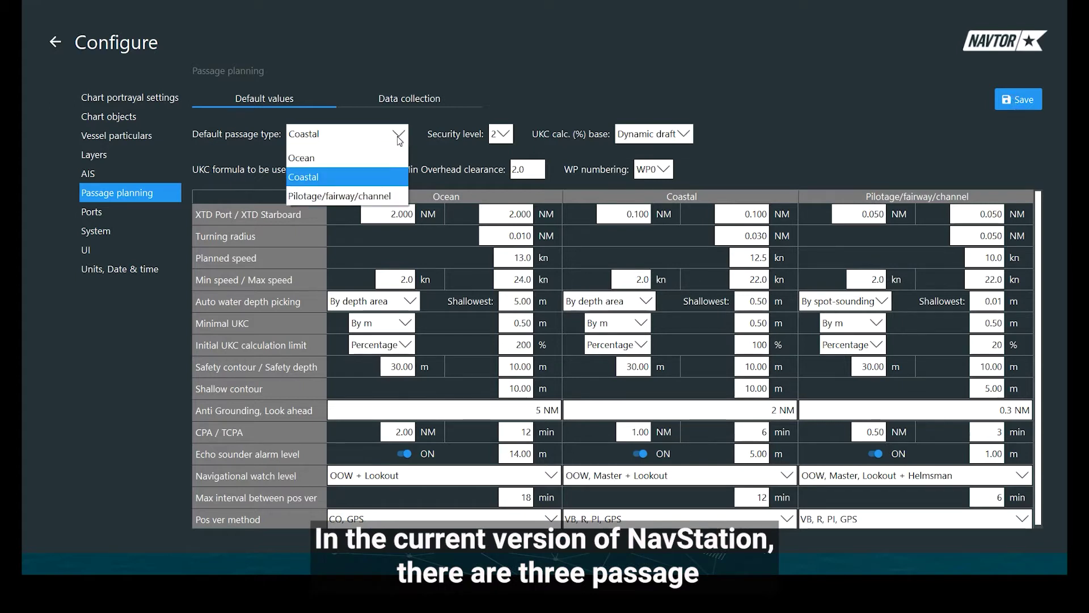
pyautogui.click(399, 138)
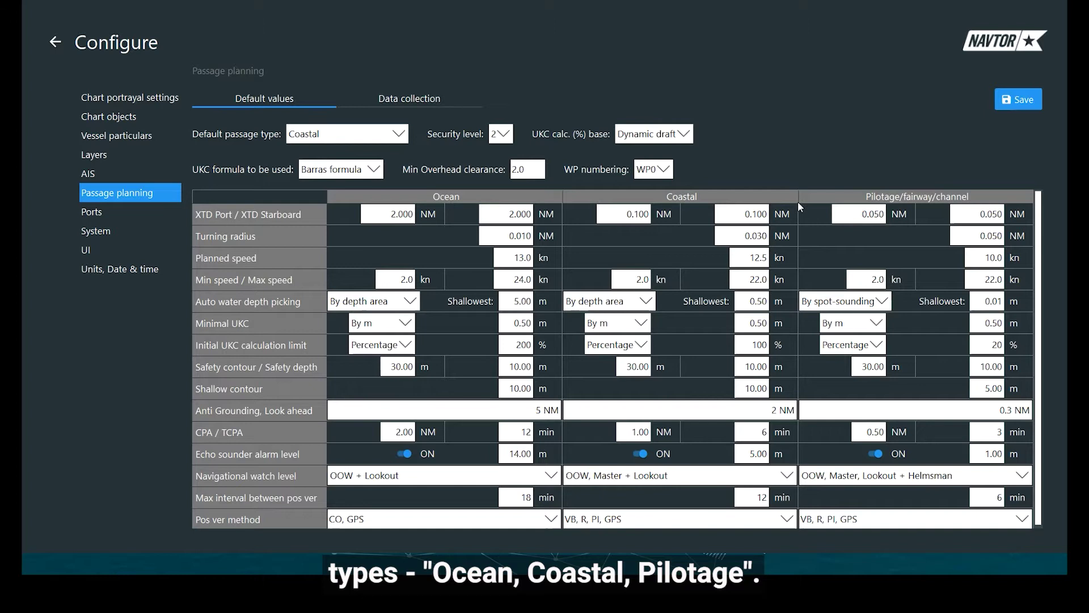
pyautogui.click(506, 136)
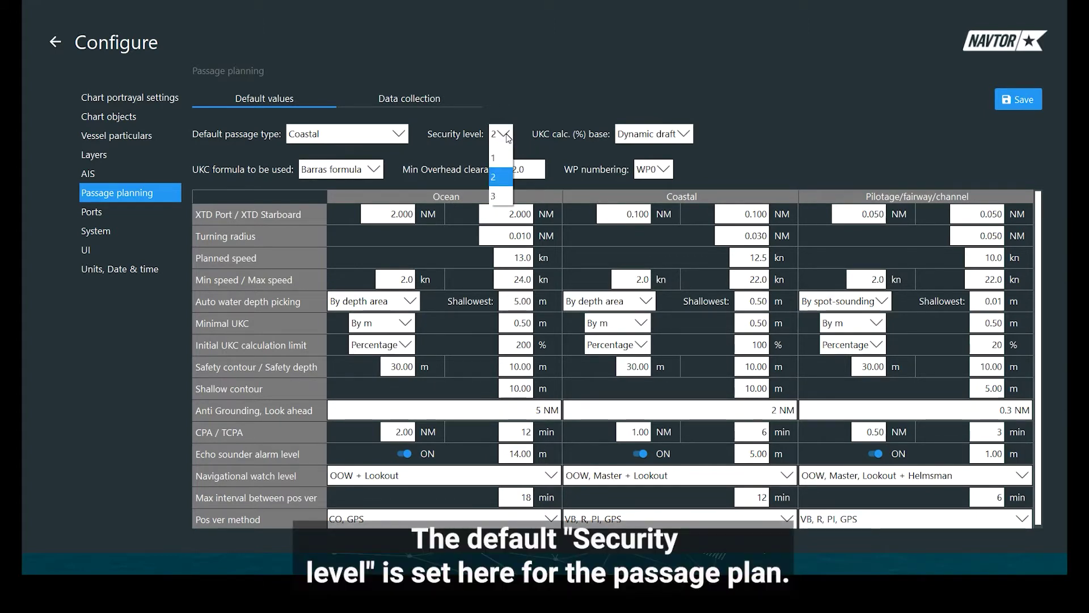
pyautogui.click(506, 136)
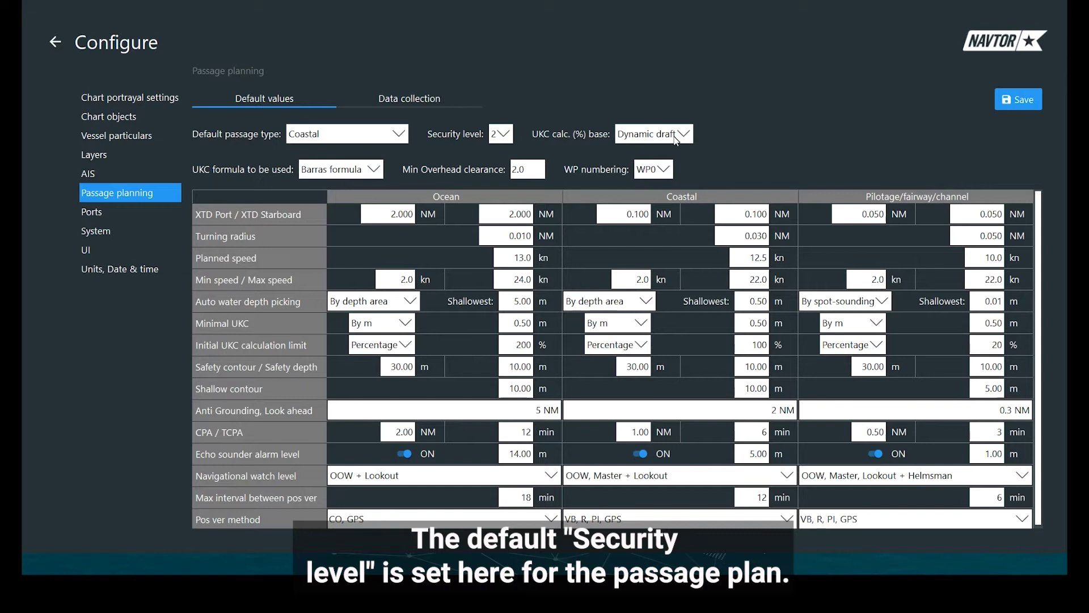
pyautogui.click(676, 140)
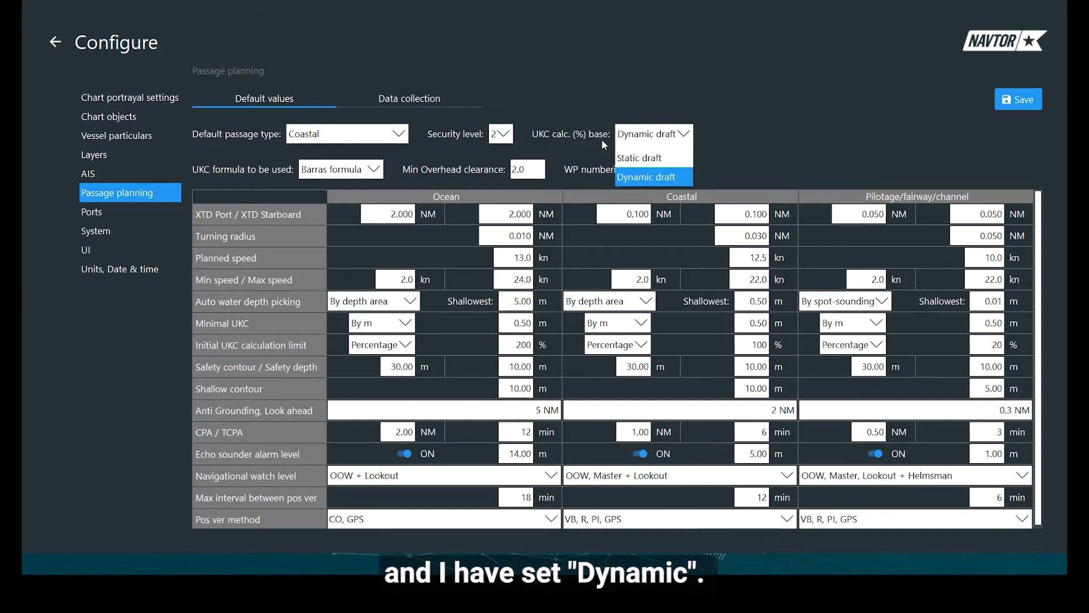
pyautogui.click(653, 181)
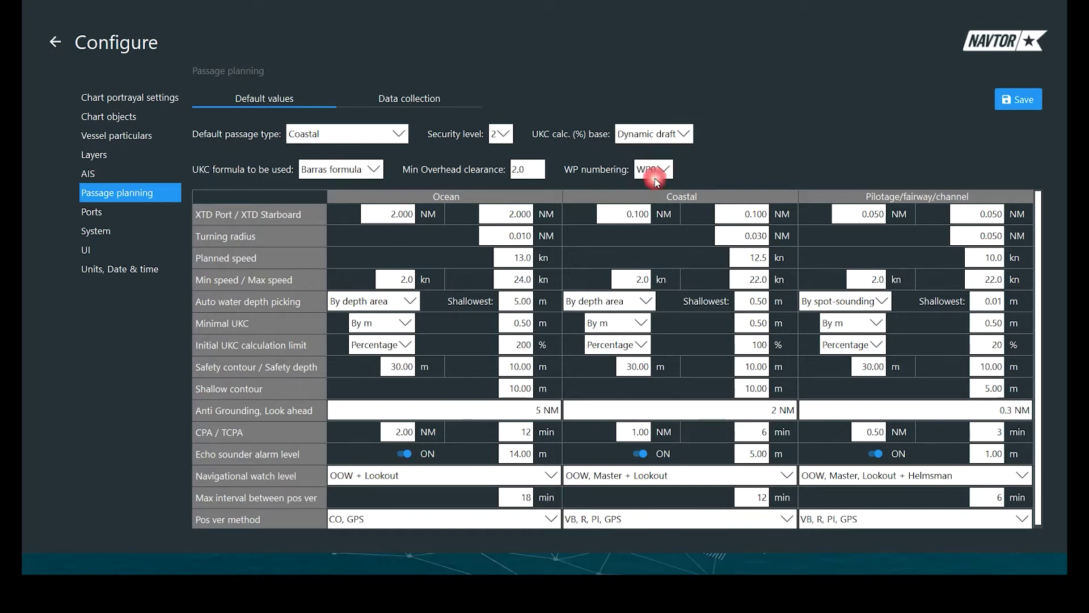
# Examine the default options for the UKC formula, waypoint numbering and the pilotage initial UKC calculation limit.
pyautogui.click(372, 173)
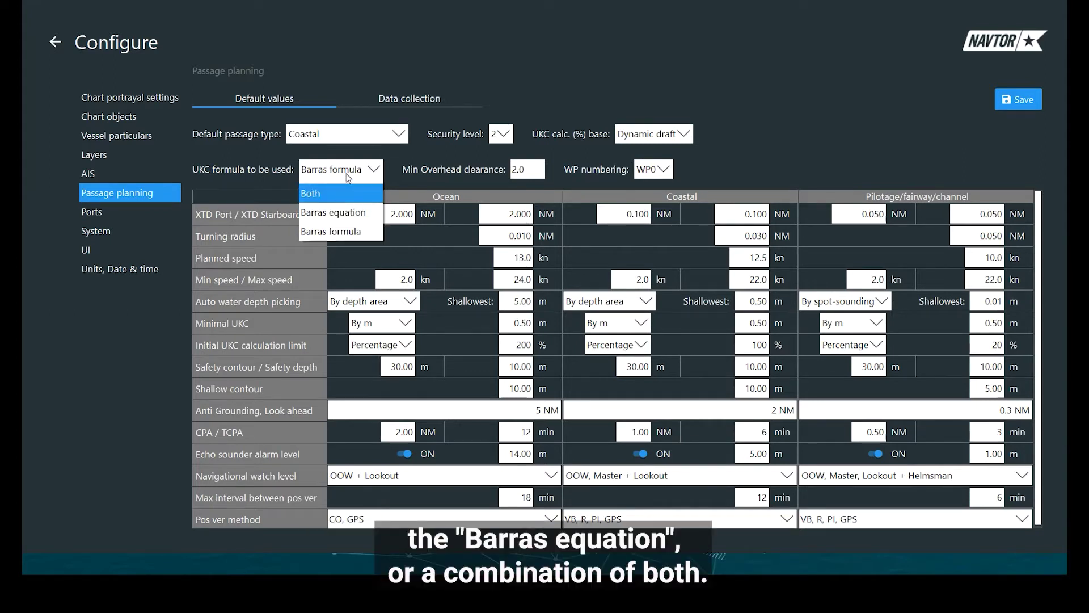
pyautogui.click(377, 171)
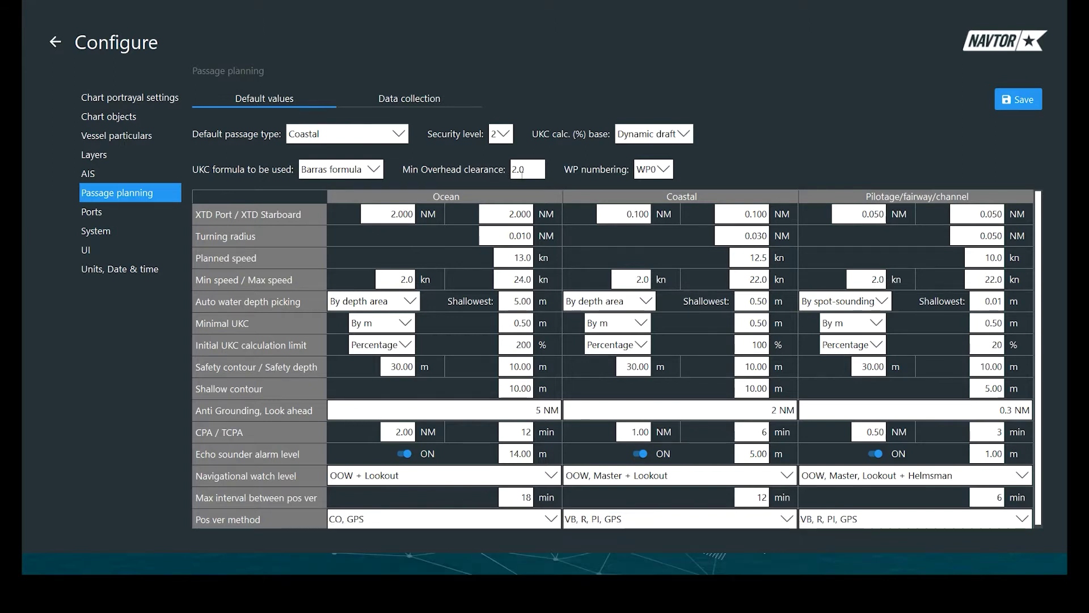
pyautogui.click(660, 171)
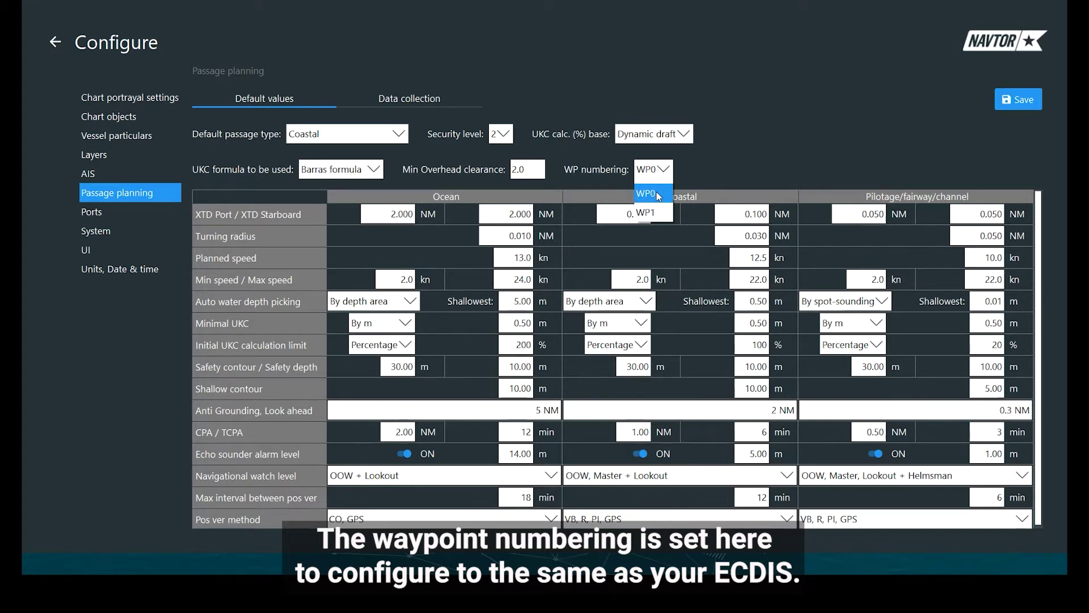
pyautogui.click(657, 193)
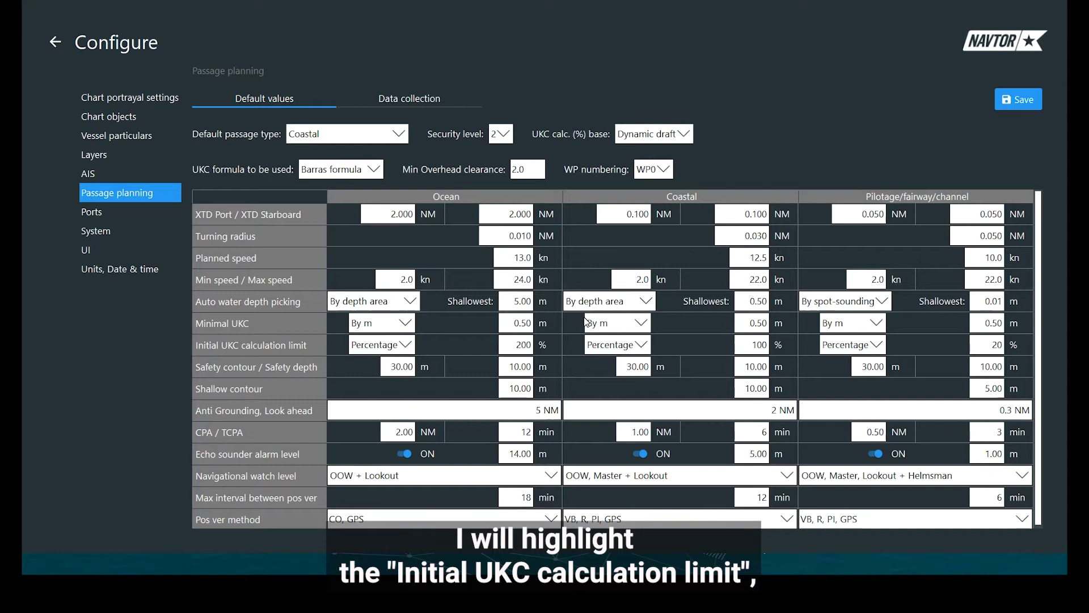
pyautogui.click(852, 348)
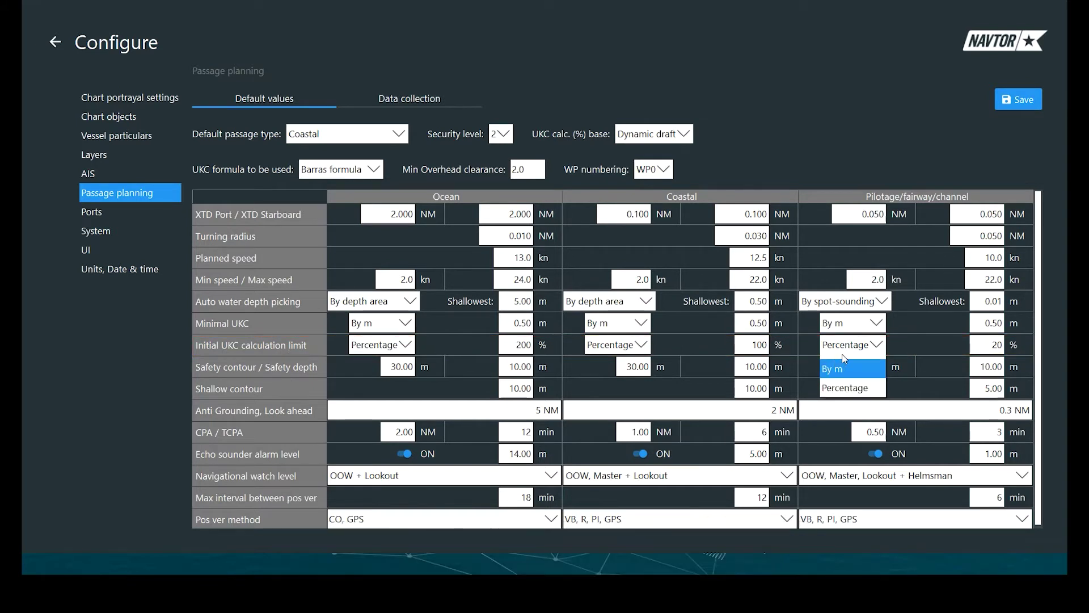
pyautogui.click(840, 387)
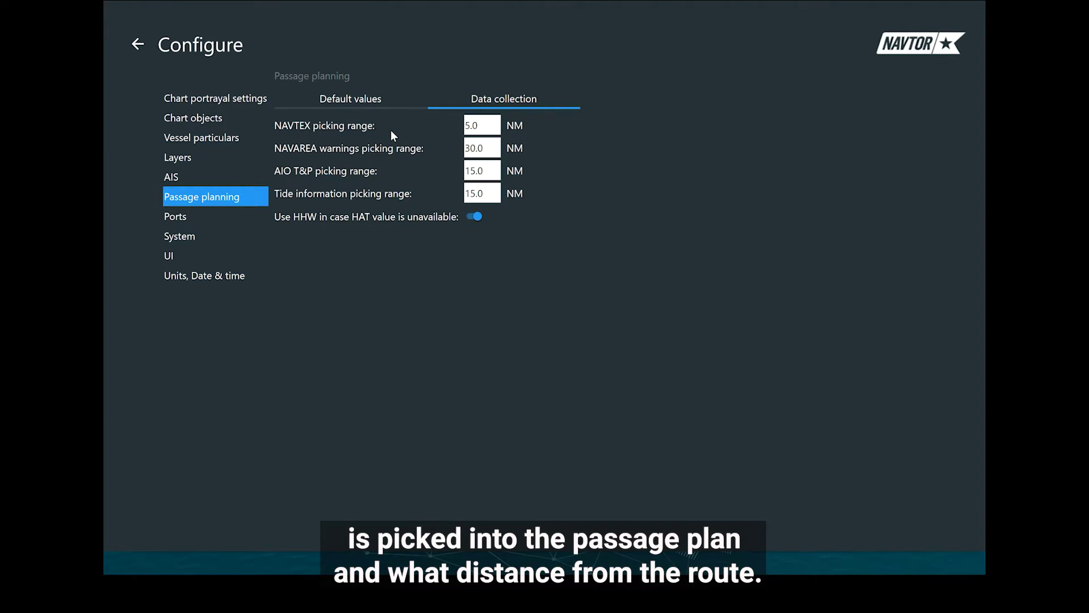
# Review the ports stored in the configuration and return to the passage plan.
pyautogui.click(175, 216)
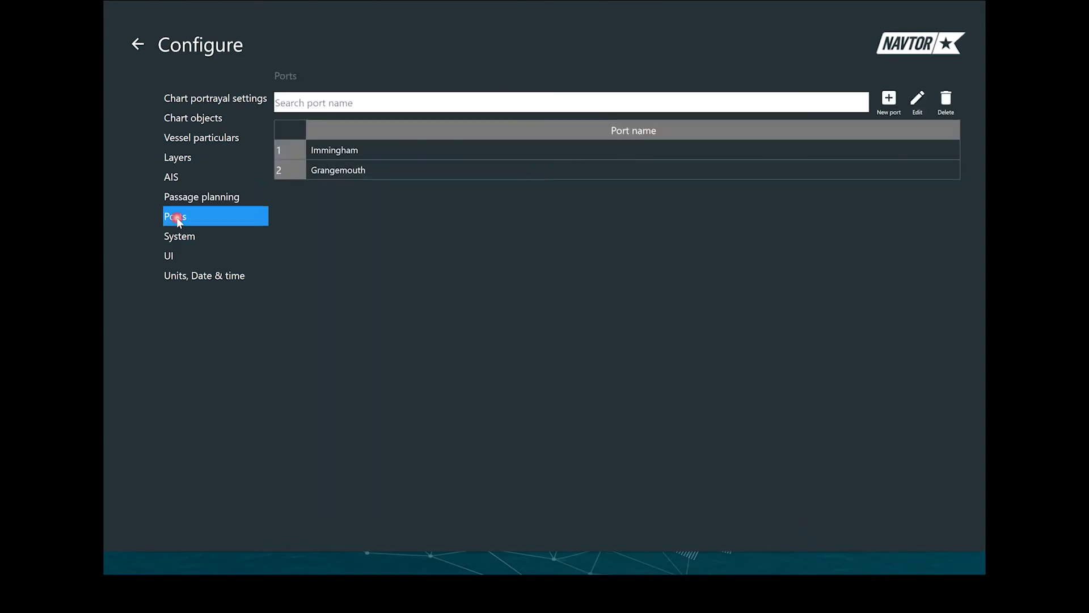
pyautogui.click(137, 45)
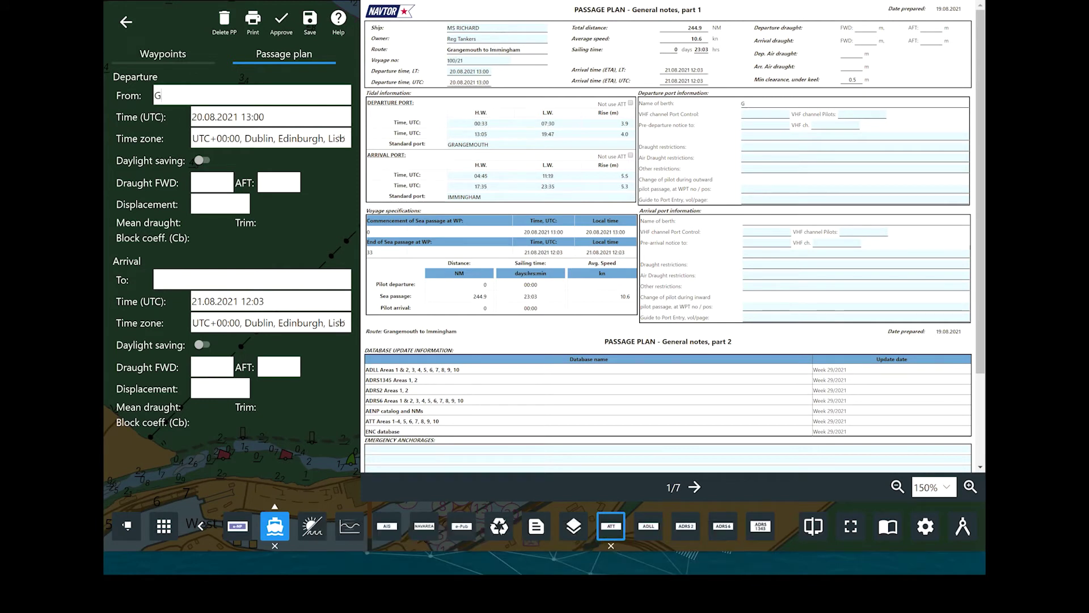
# Set the departure port of the passage plan to the stored port Grangemouth.
pyautogui.write('Grange')
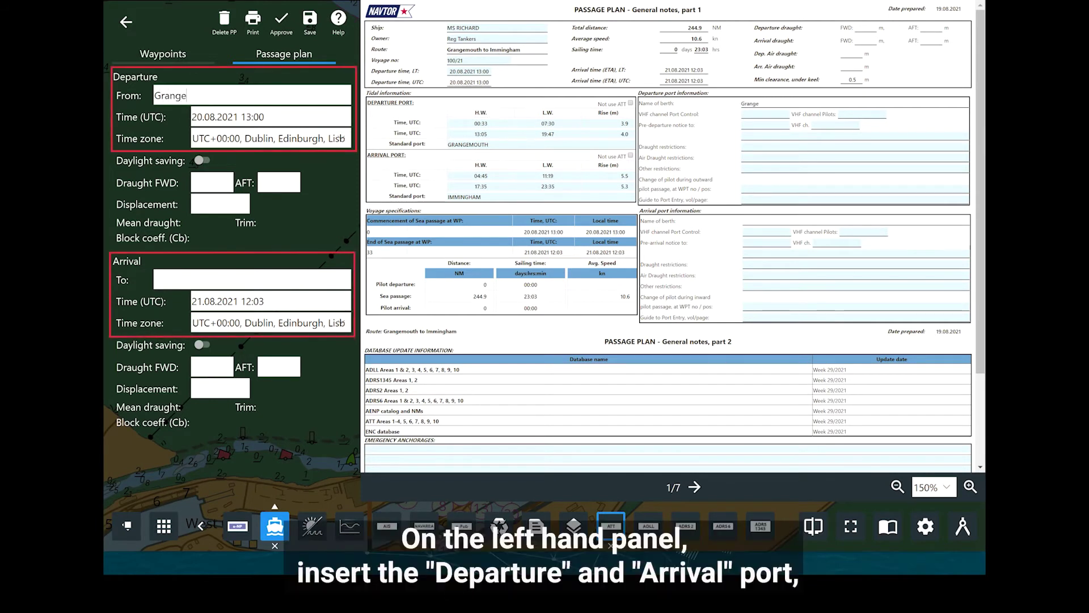
pyautogui.write('mouth')
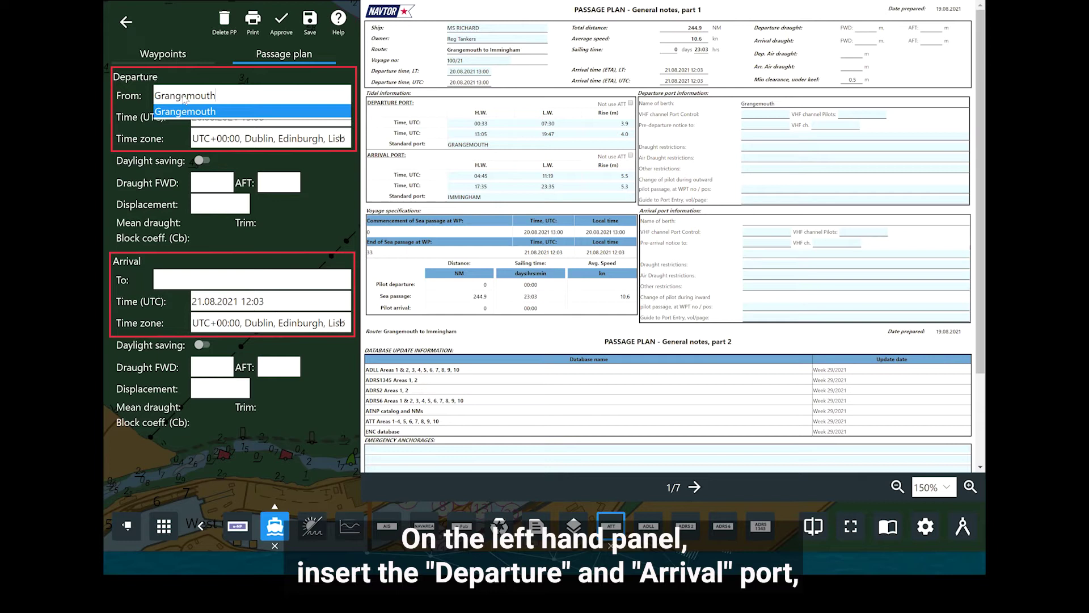
pyautogui.click(203, 114)
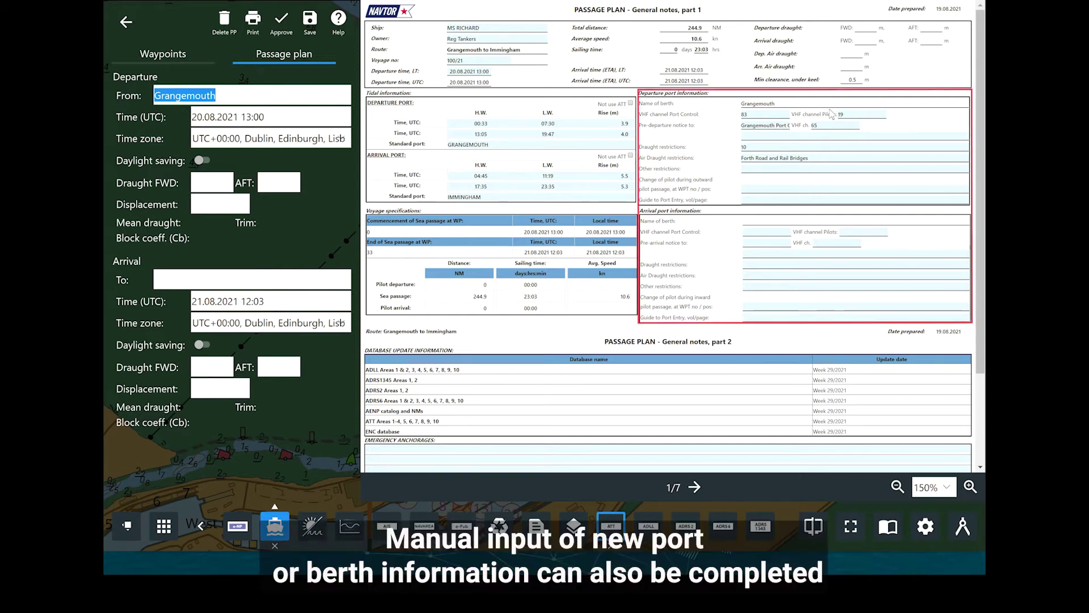
# Set the departure draught to 8.6 m forward and 8.5 m aft, with a displacement of 16000 t.
pyautogui.click(221, 180)
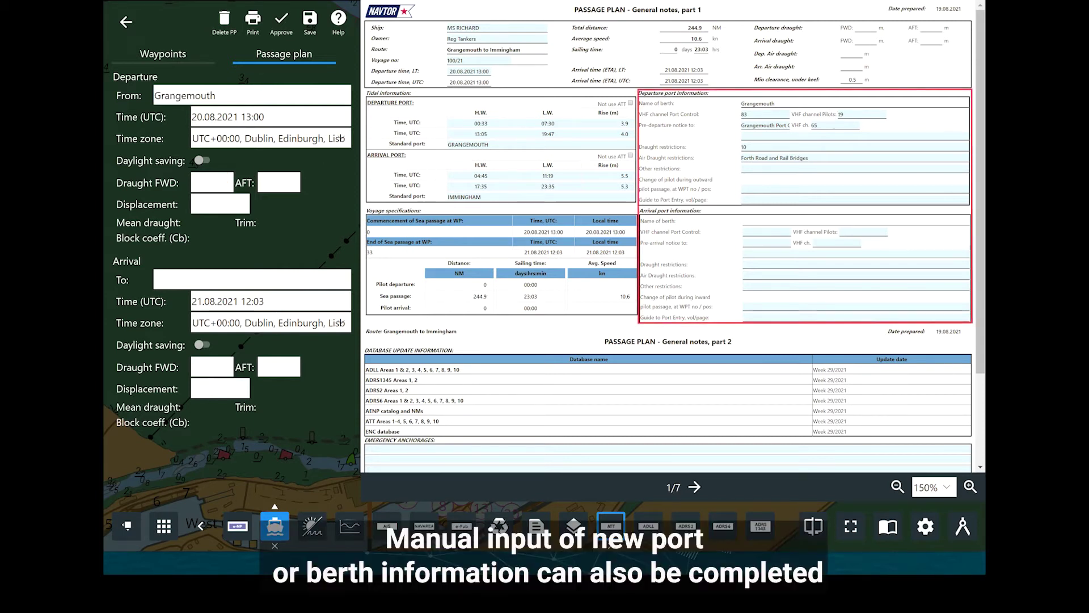
pyautogui.write('8')
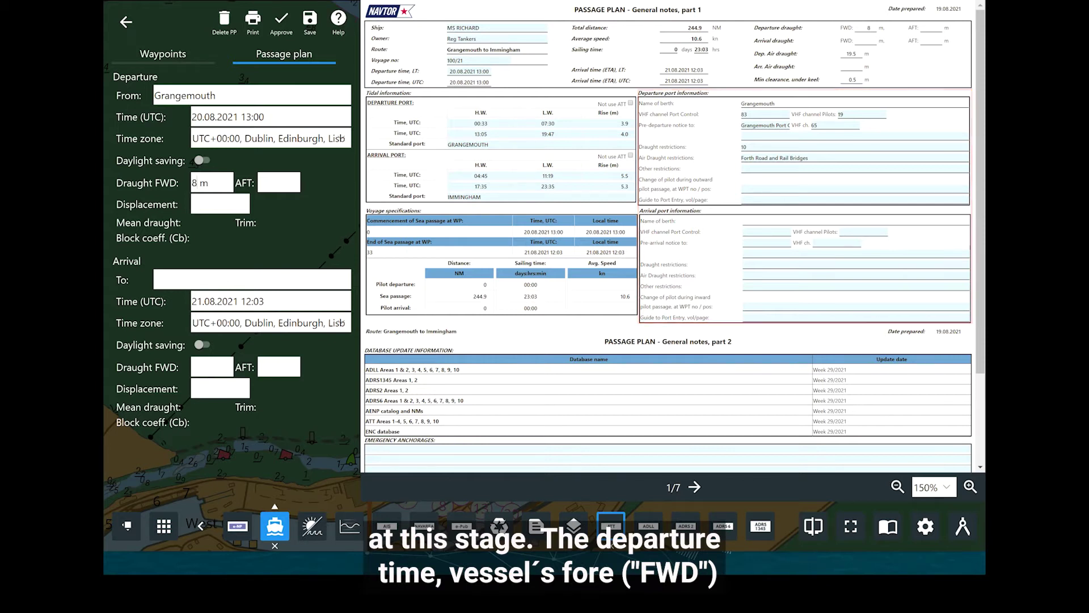
pyautogui.write('.6')
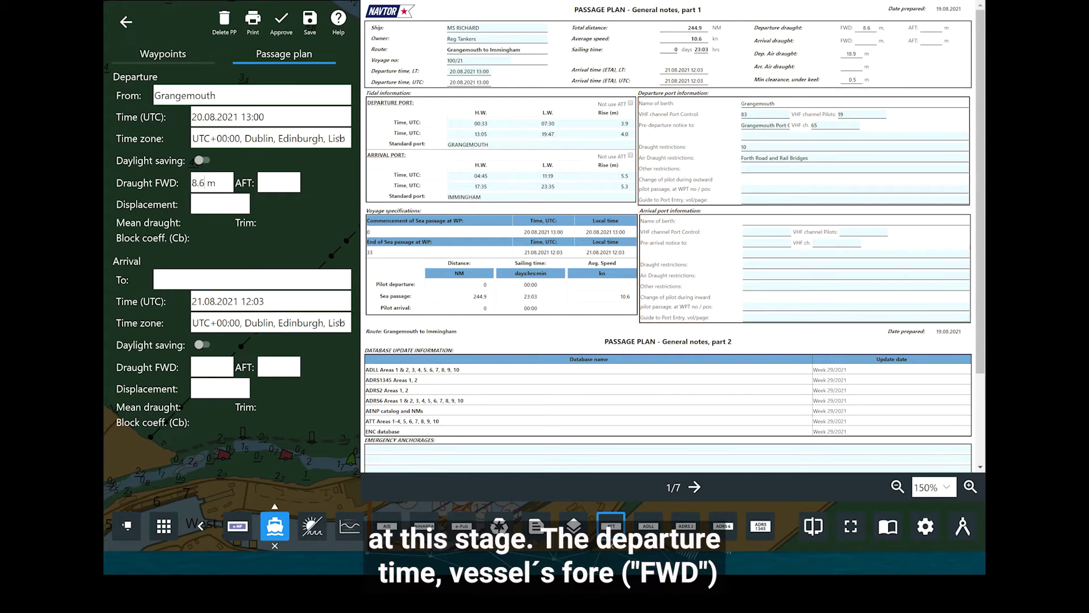
pyautogui.press('Tab')
pyautogui.write('8')
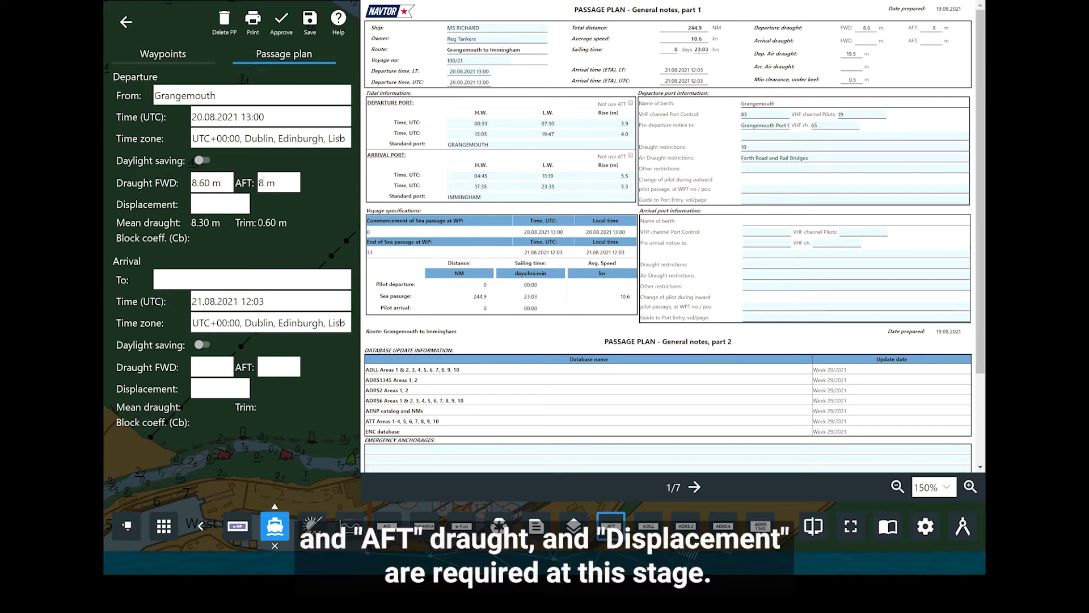
pyautogui.write('.5')
pyautogui.press('Tab')
pyautogui.write('16000')
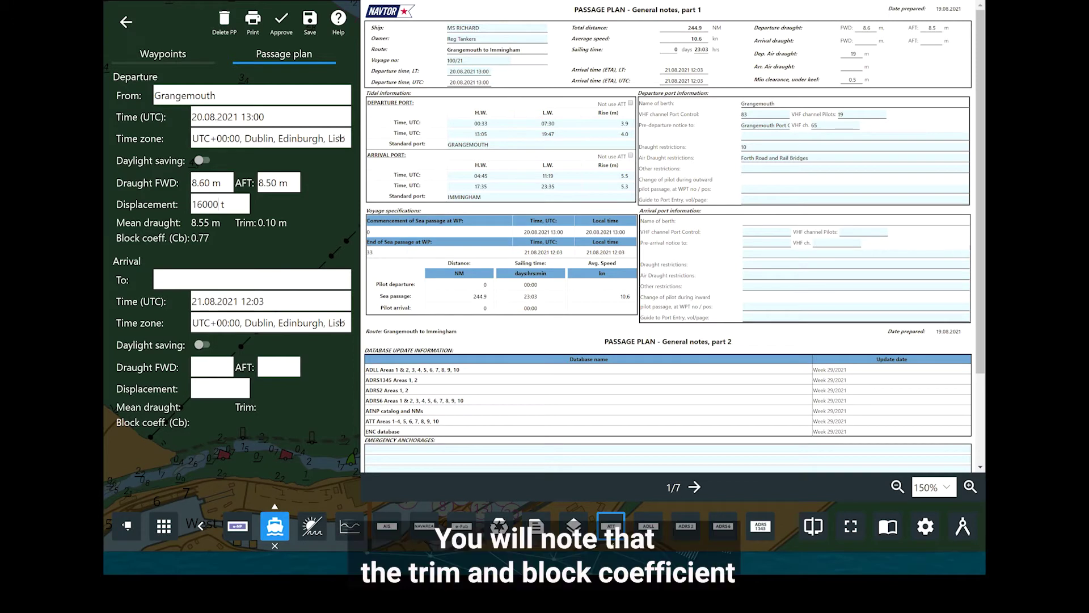
pyautogui.click(243, 239)
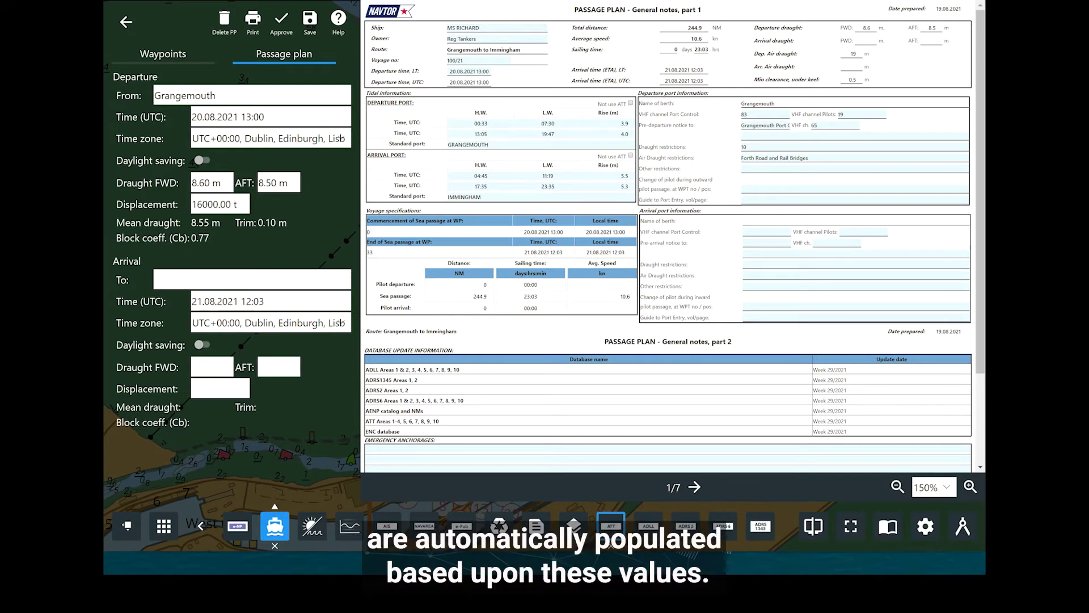
# Set the arrival port of the passage plan to the stored port Immingham.
pyautogui.click(181, 280)
pyautogui.write('Immingham')
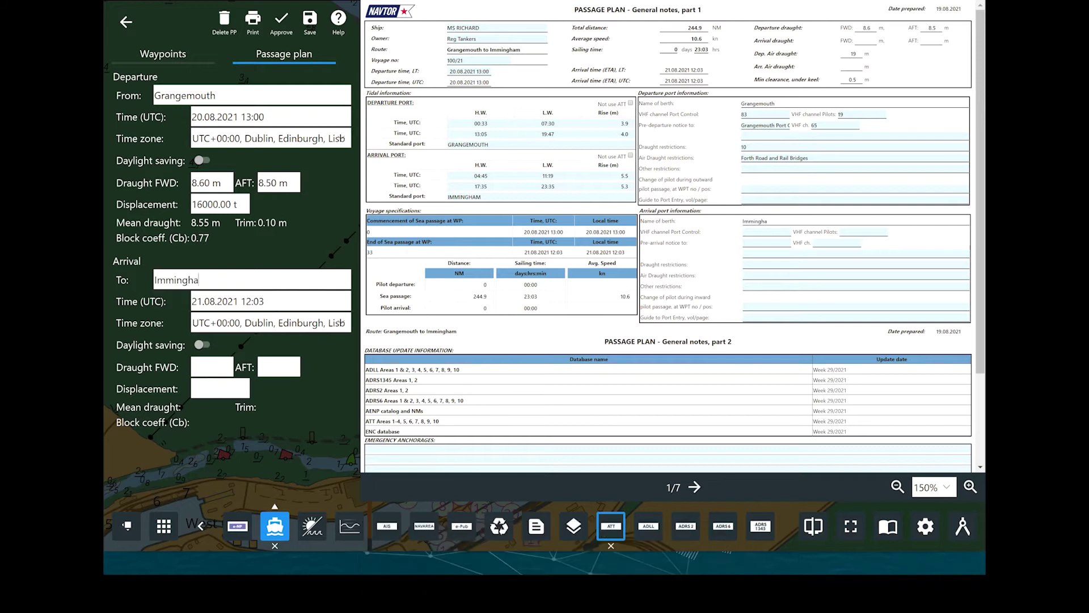
pyautogui.click(183, 295)
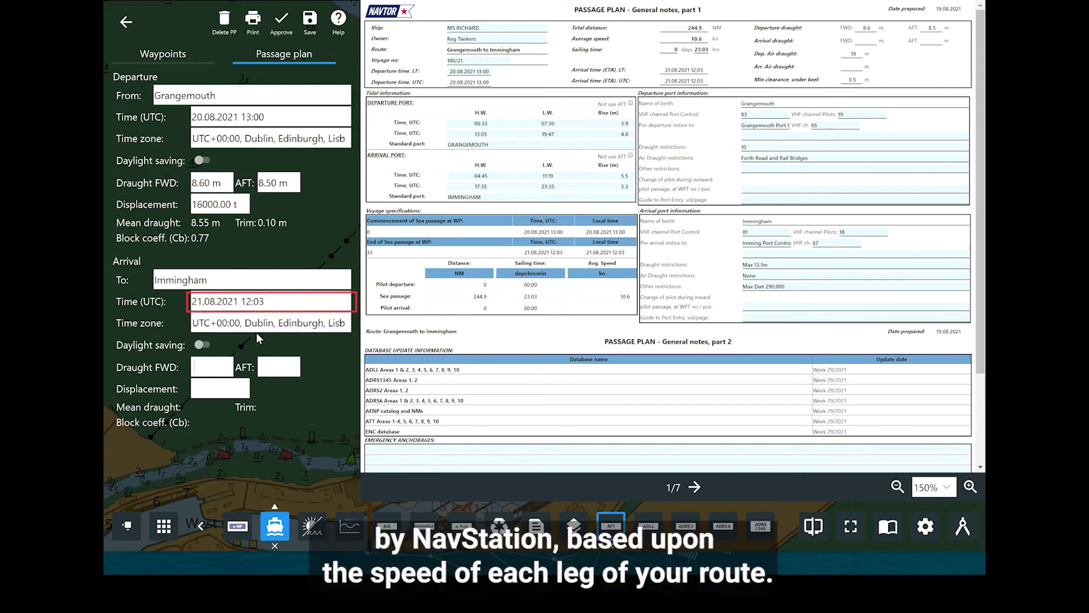
# Set the arrival draught to 8.5 m forward and 8.4 m aft.
pyautogui.write('8.')
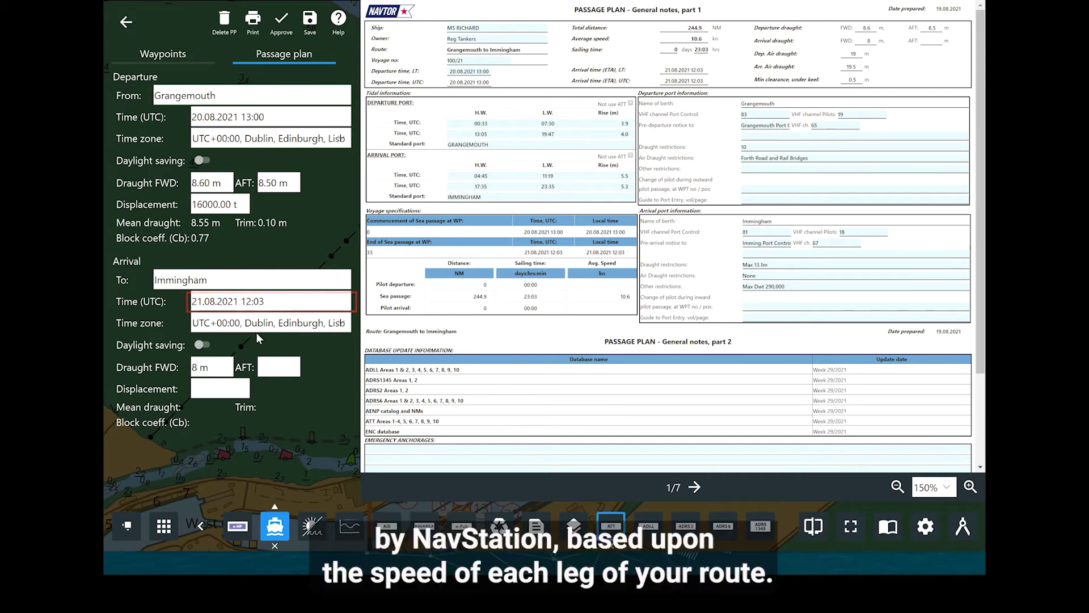
pyautogui.write('5')
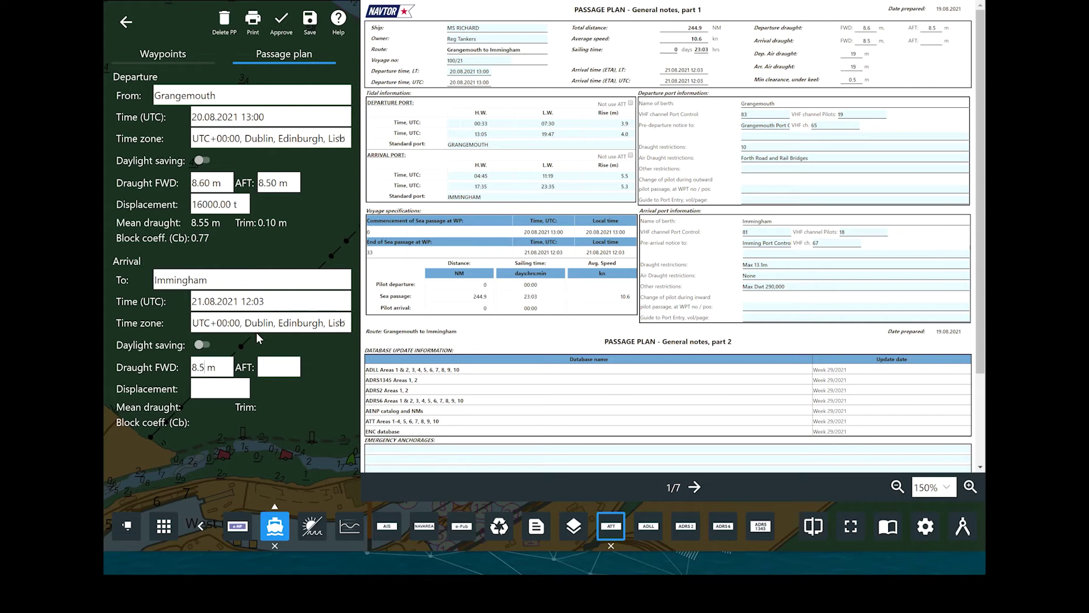
pyautogui.press('Tab')
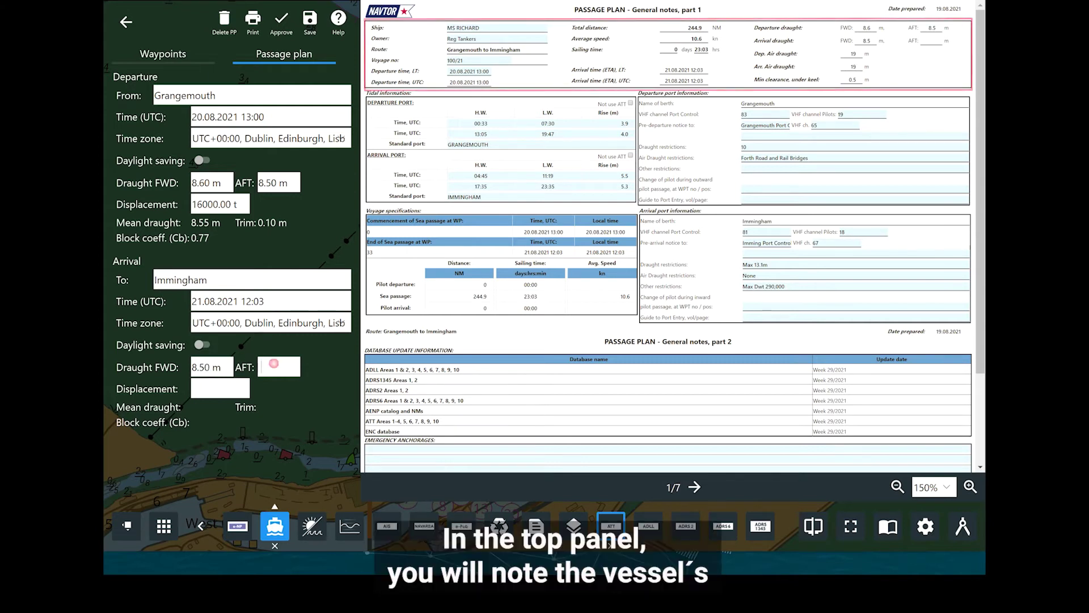
pyautogui.write('8')
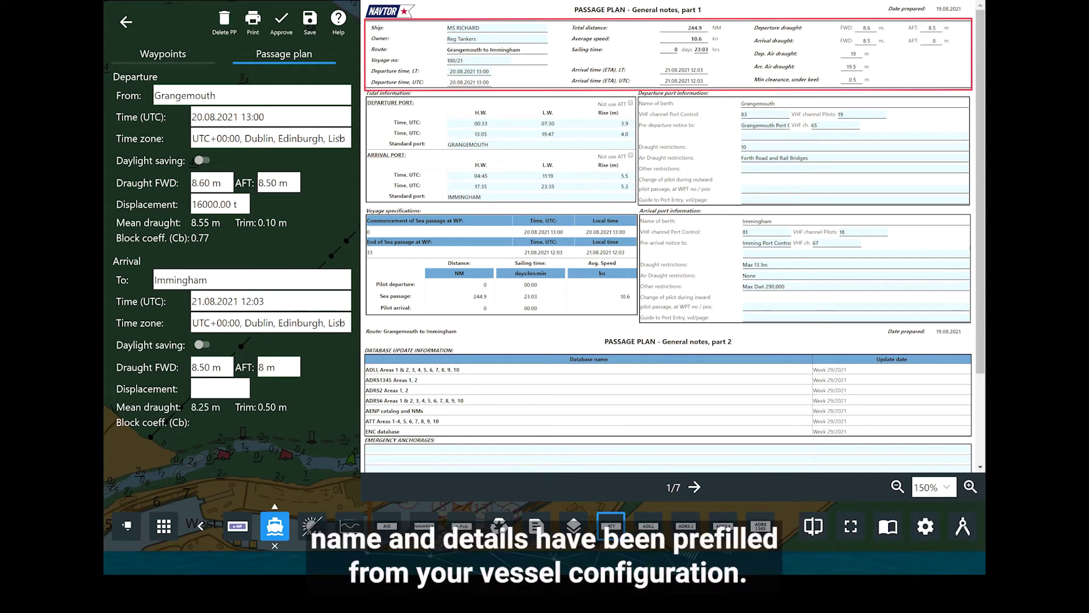
pyautogui.write('.4')
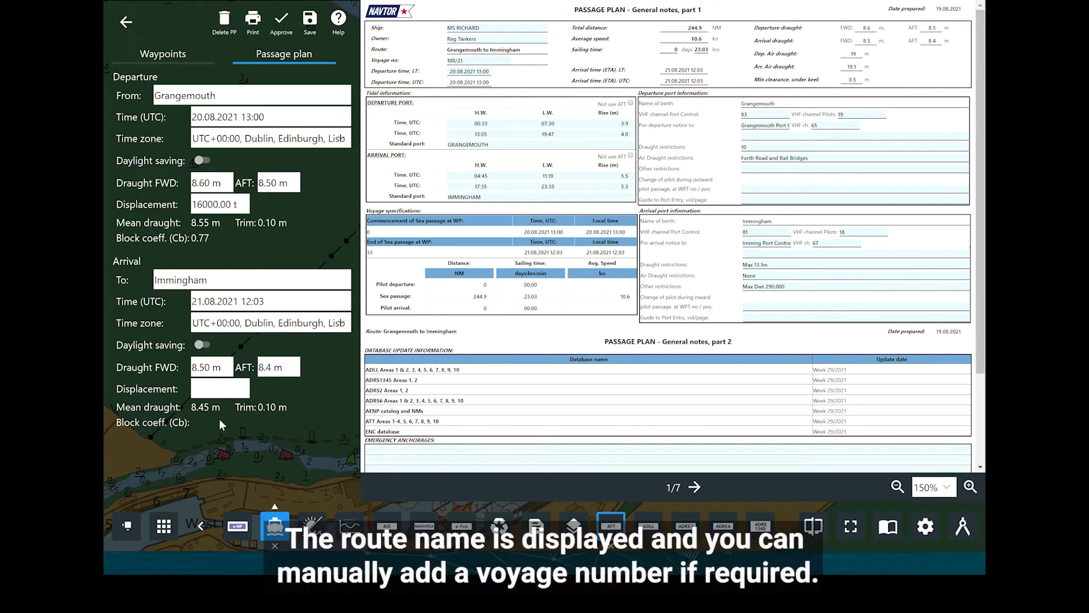
# Set the arrival displacement in the passage plan to 15750 t.
pyautogui.click(219, 386)
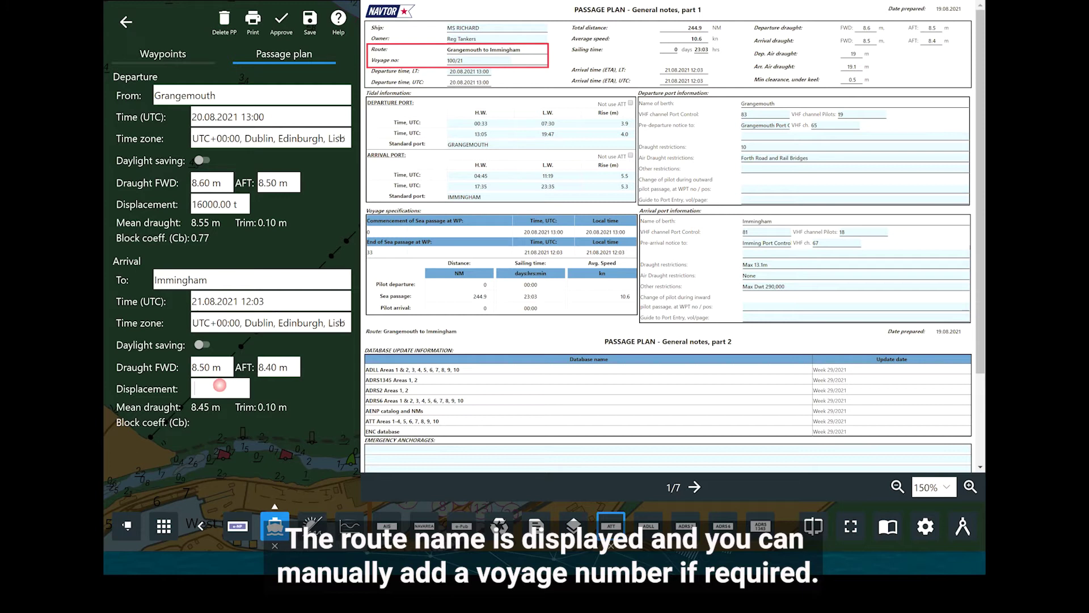
pyautogui.write('15')
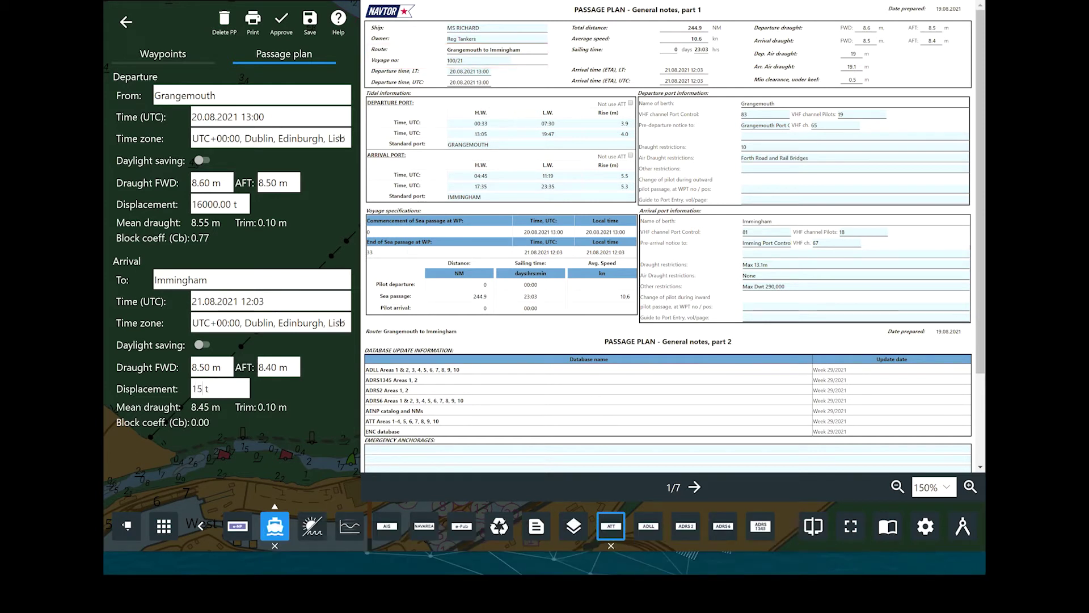
pyautogui.write('7')
pyautogui.write('50')
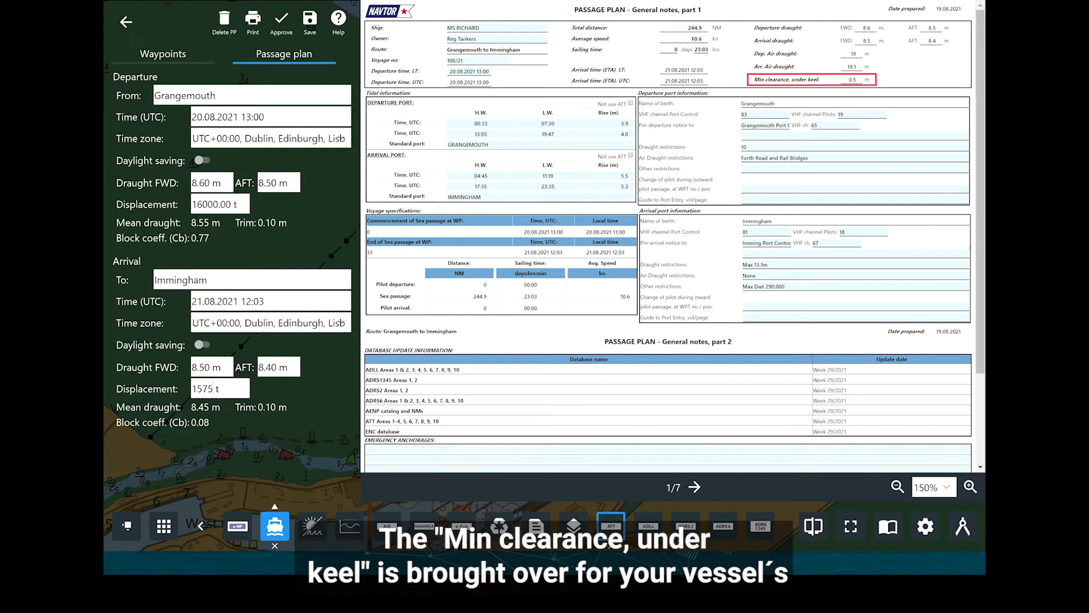
pyautogui.press('Return')
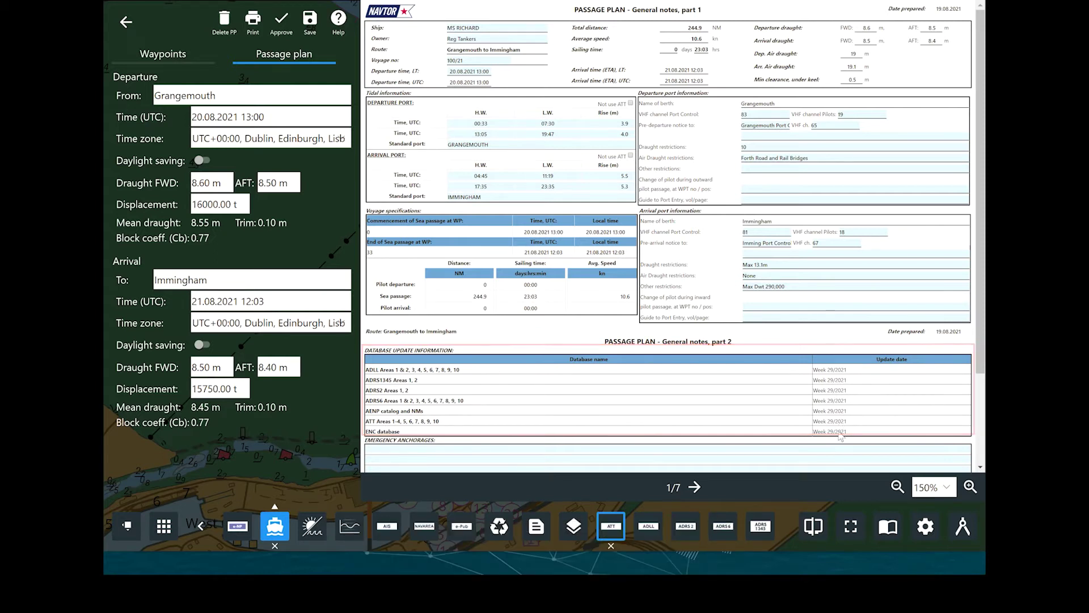
# Set the role of the fourth signature block below the emergency anchorages in general notes part 2 to Approved by.
pyautogui.scroll(-3, 585, 413)
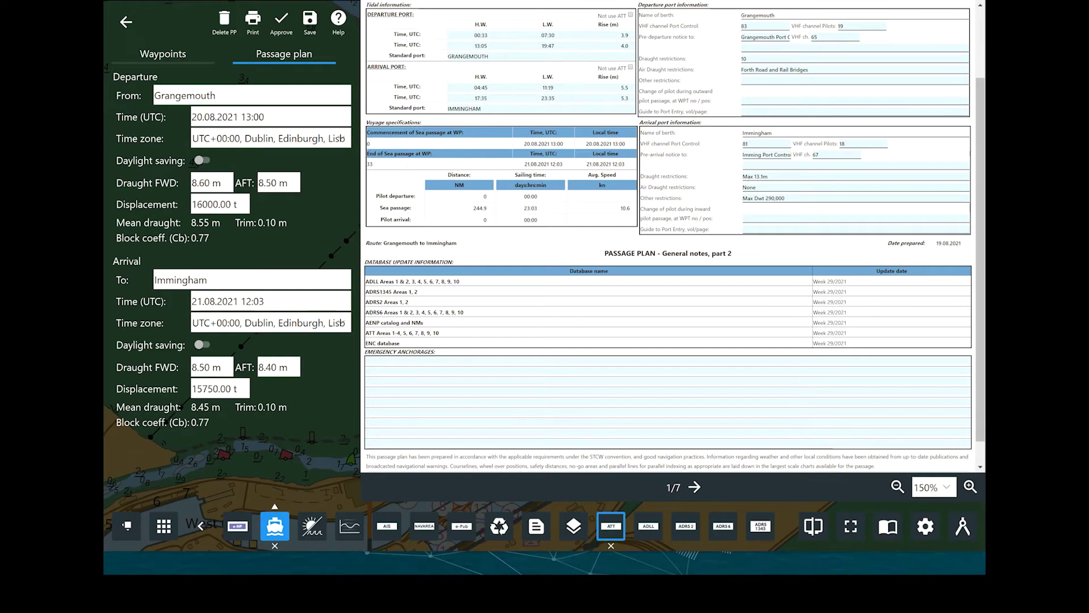
pyautogui.scroll(-2, 675, 235)
pyautogui.click(964, 422)
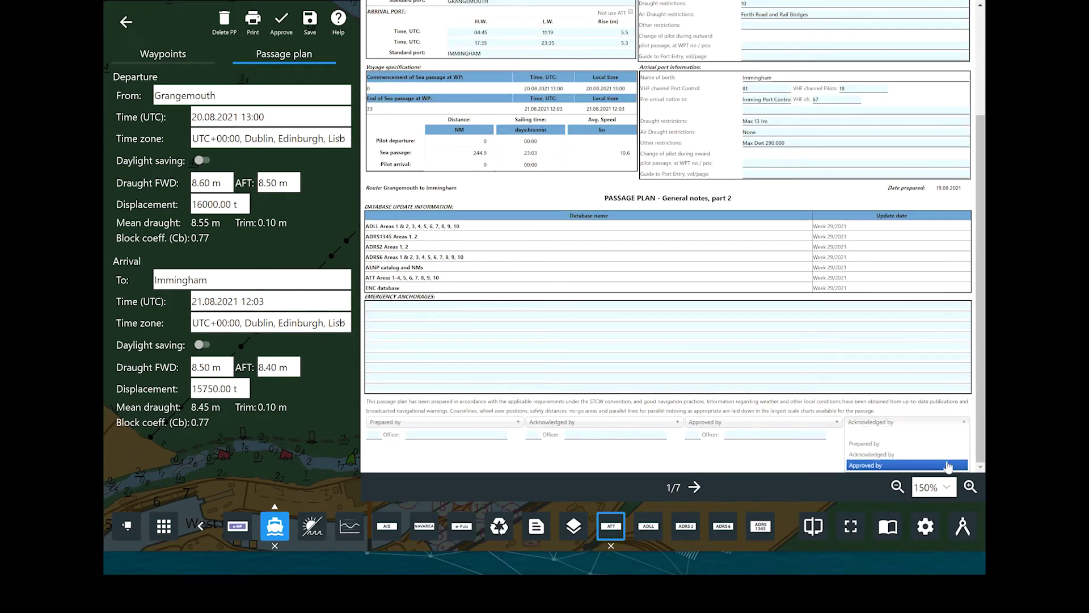
pyautogui.click(948, 466)
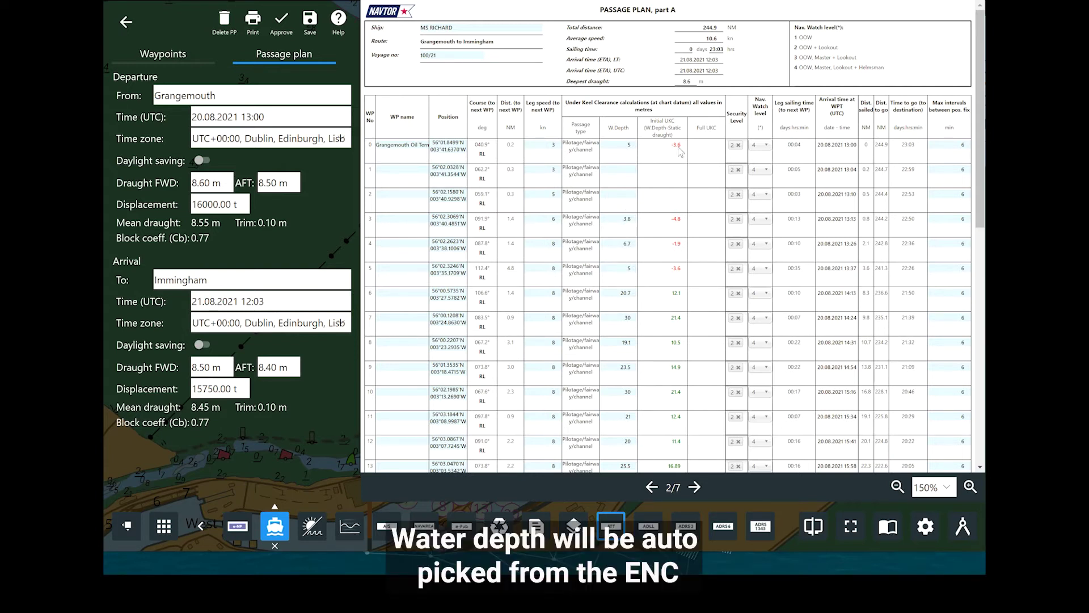
# Add a full Under Keel Clearance calculation to waypoint WP5 in its passage plan settings.
pyautogui.moveTo(681, 149)
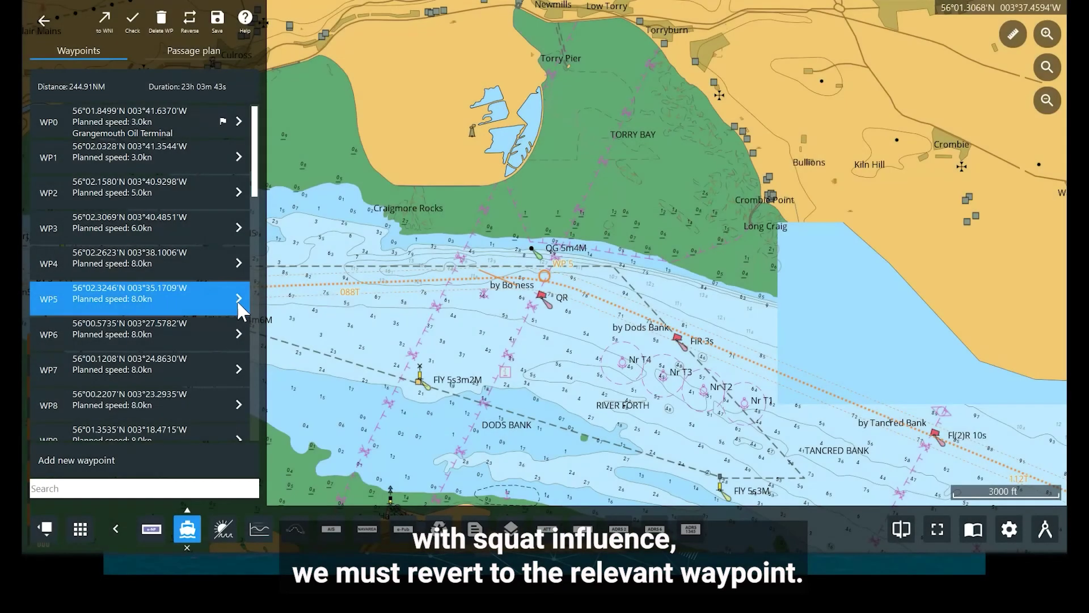
pyautogui.click(239, 299)
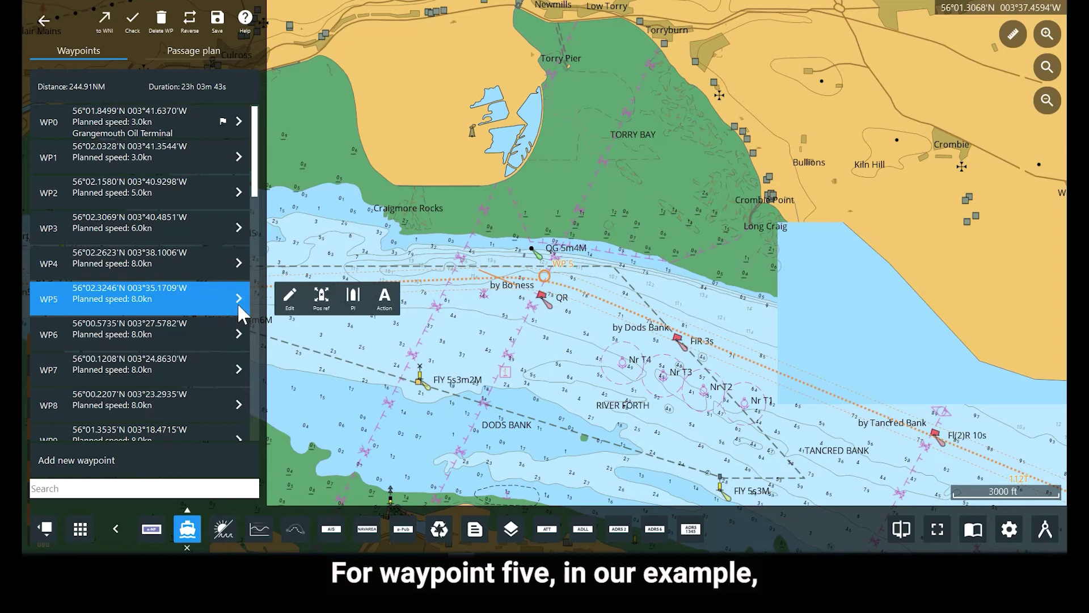
pyautogui.click(289, 301)
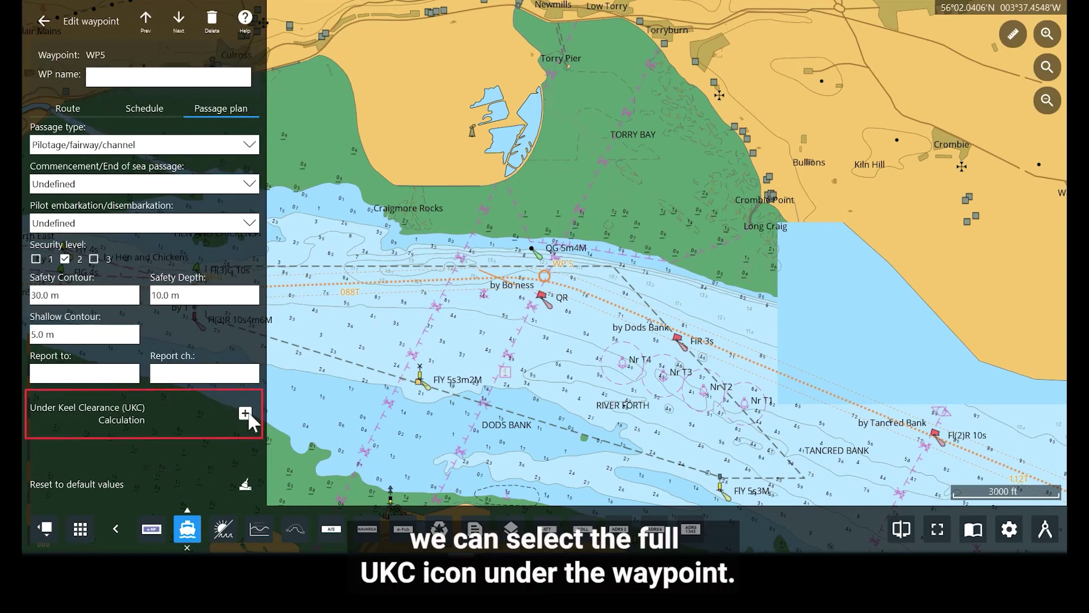
pyautogui.click(245, 414)
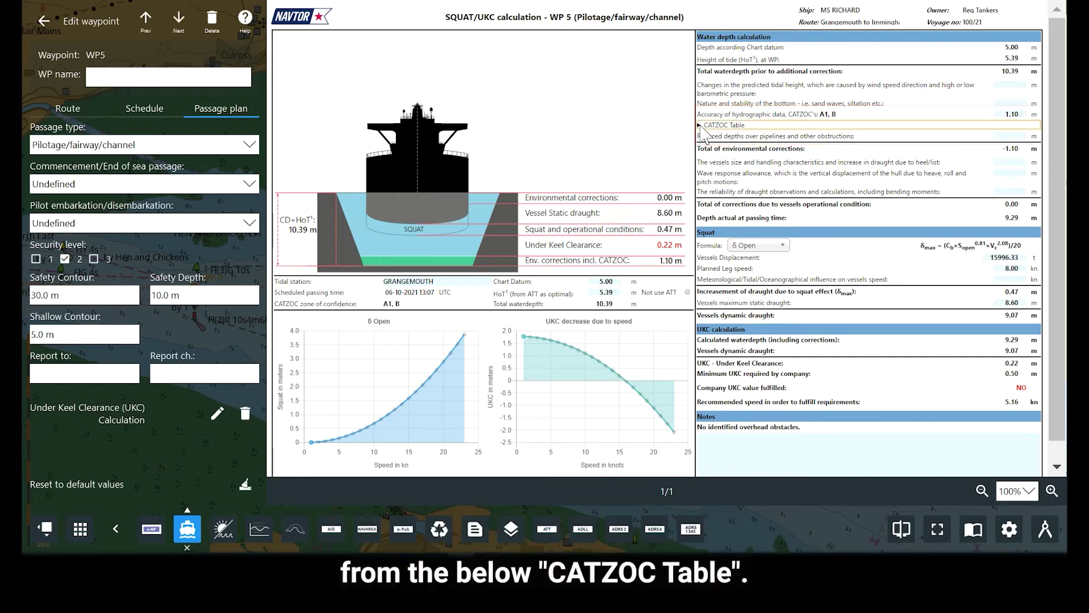
# Examine the CATZOC table and the available squat formulas in the WP5 UKC calculation.
pyautogui.click(701, 126)
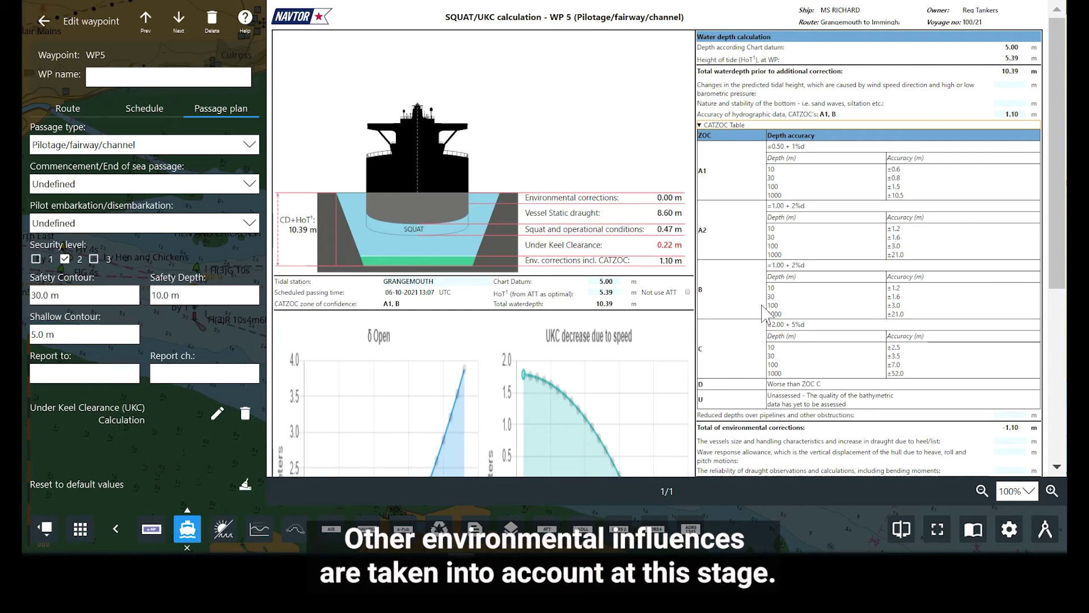
pyautogui.click(701, 125)
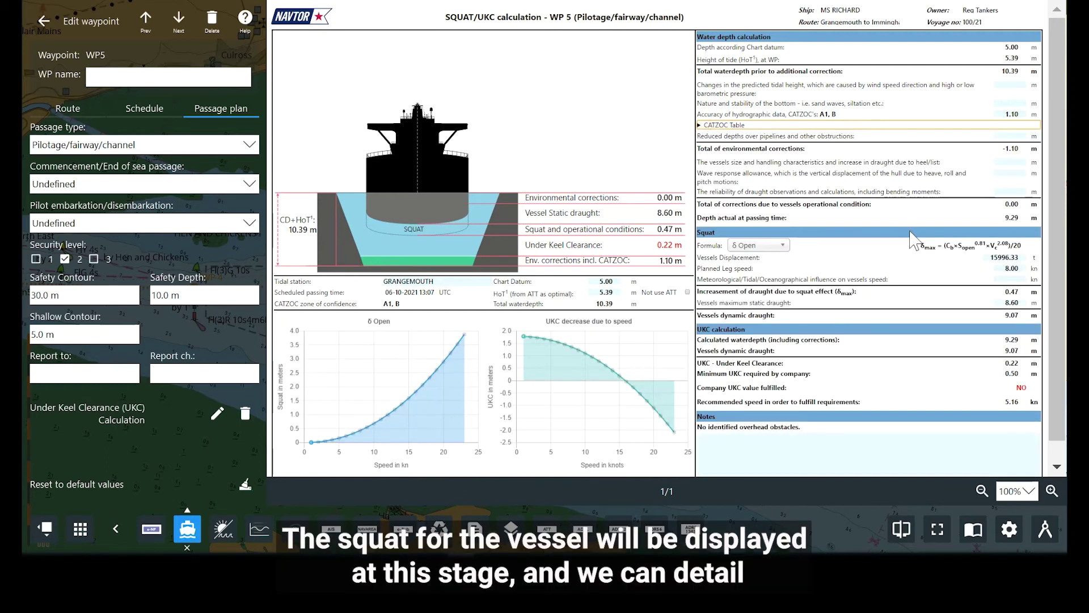
pyautogui.click(783, 250)
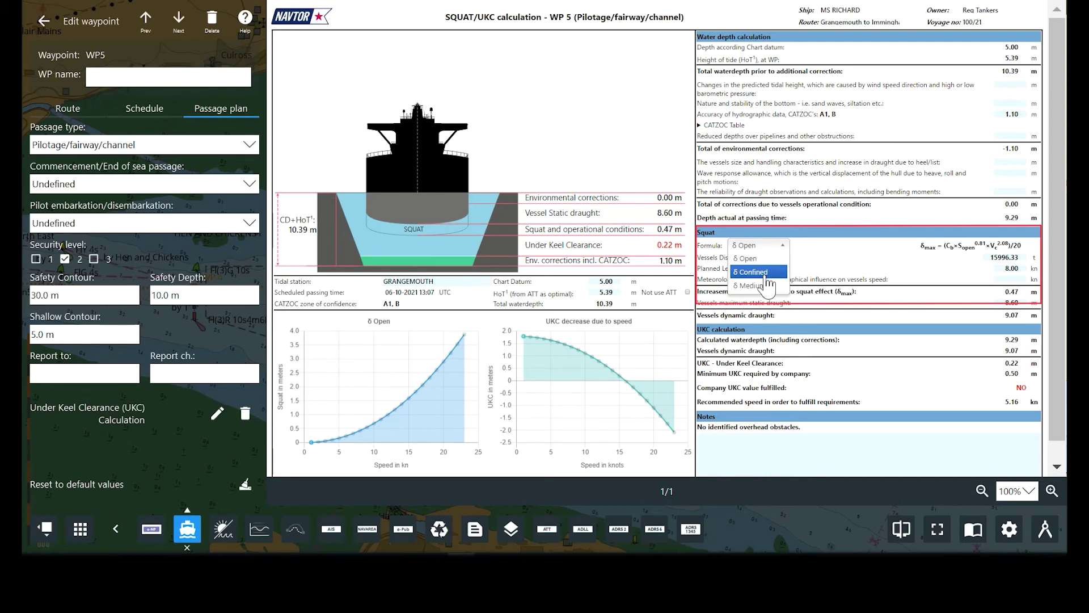
pyautogui.click(783, 250)
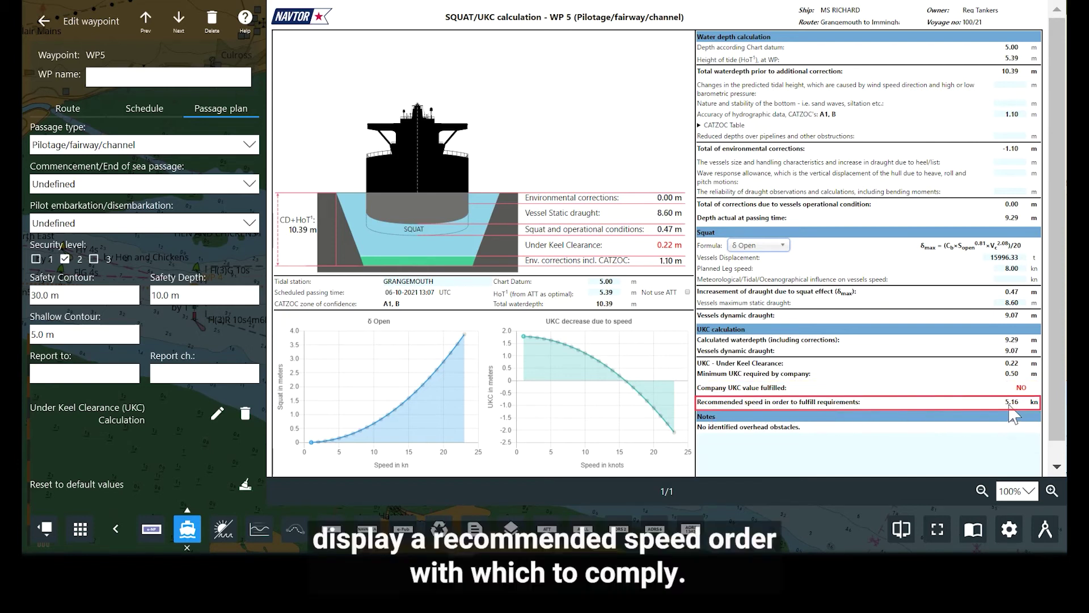
# Fix the planned speed of waypoint WP5 at 5 kn in its schedule.
pyautogui.click(151, 112)
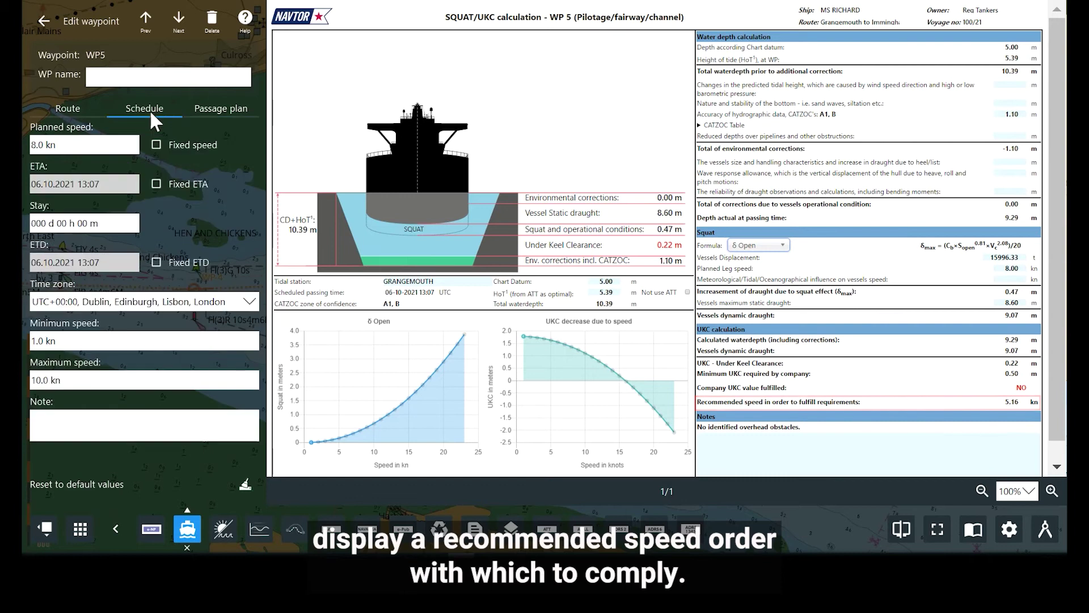
pyautogui.click(156, 145)
pyautogui.moveTo(57, 145); pyautogui.dragTo(32, 145)
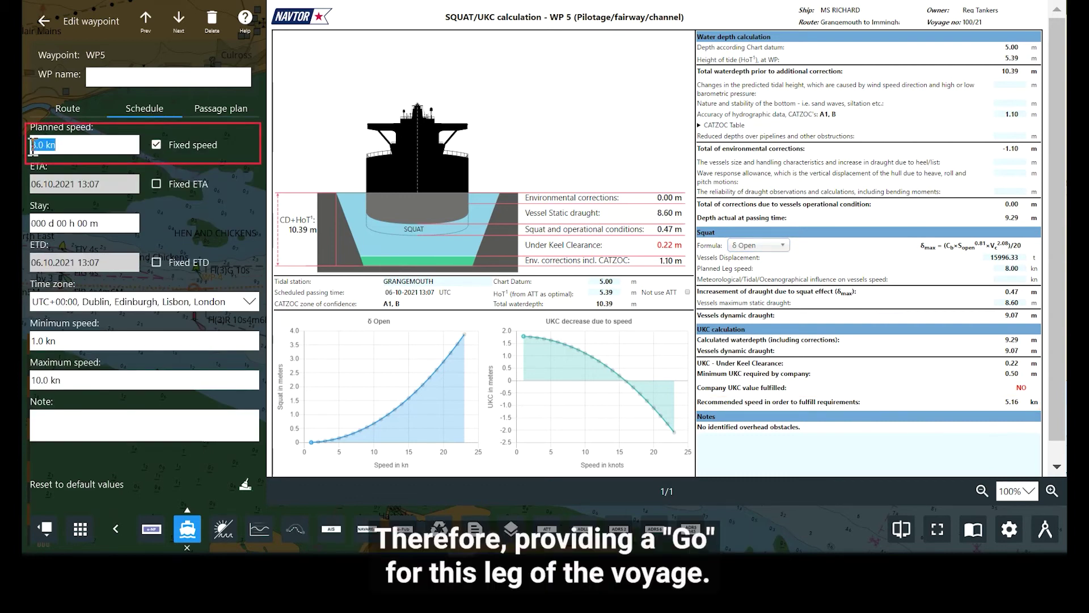
pyautogui.write('5')
pyautogui.press('Return')
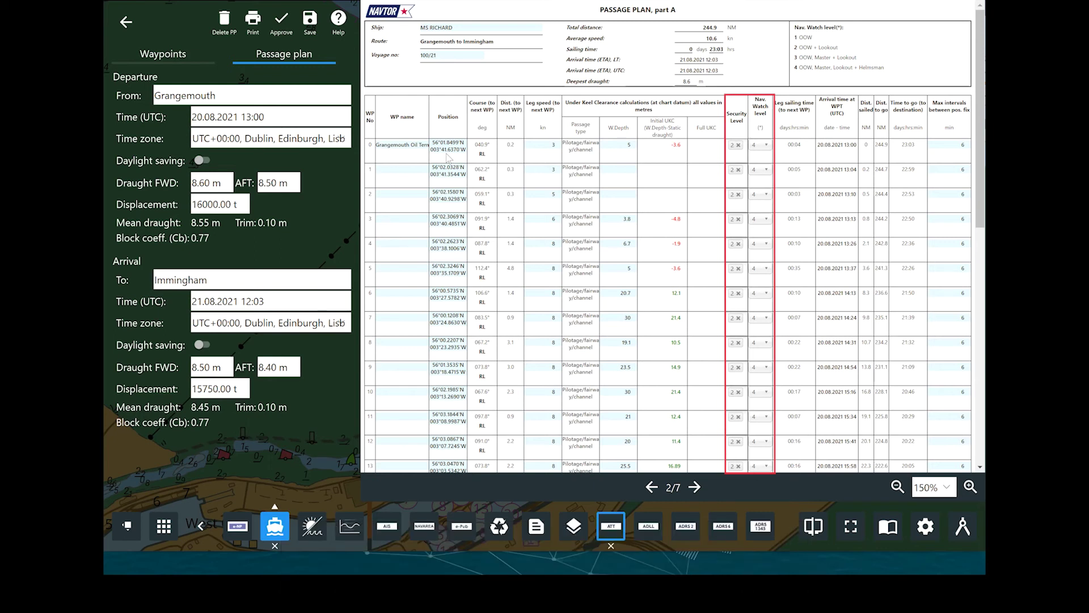
# Pick the chimney landmark on the chart as the position reference for waypoint WP3.
pyautogui.click(694, 487)
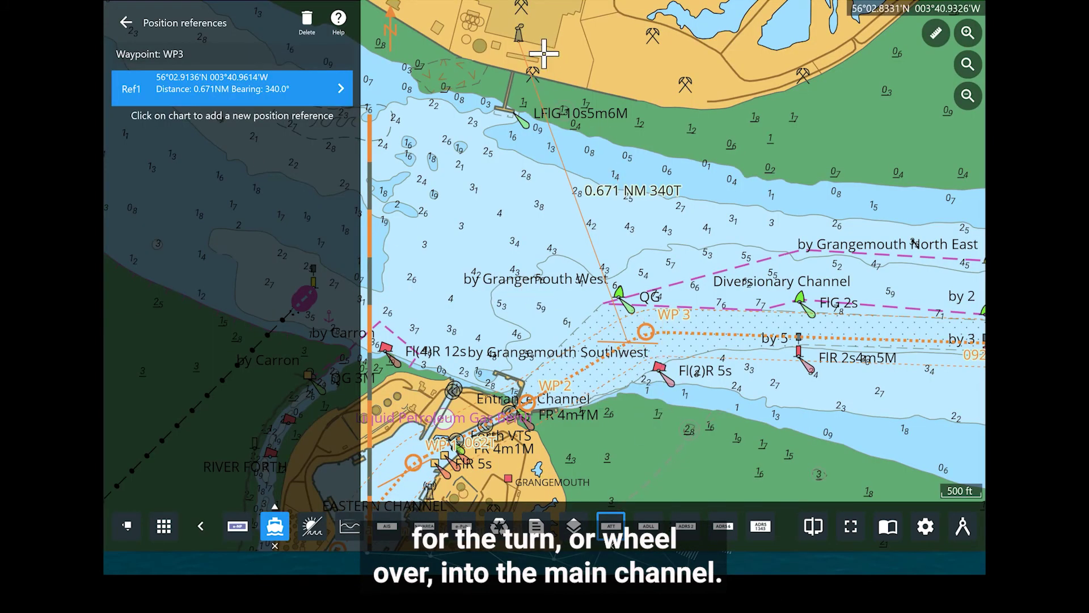
pyautogui.click(531, 50)
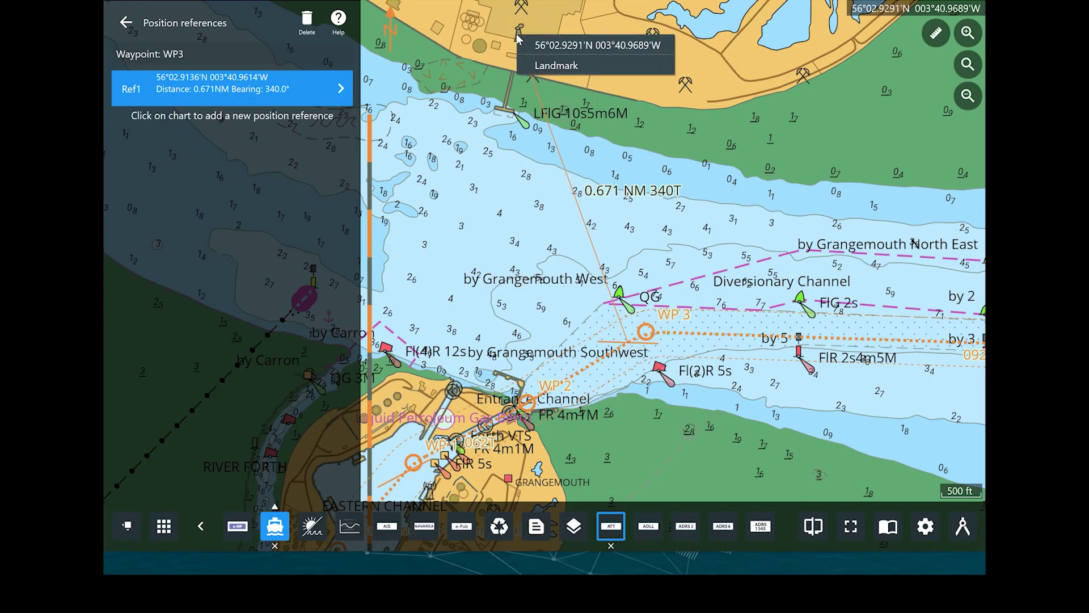
pyautogui.click(553, 66)
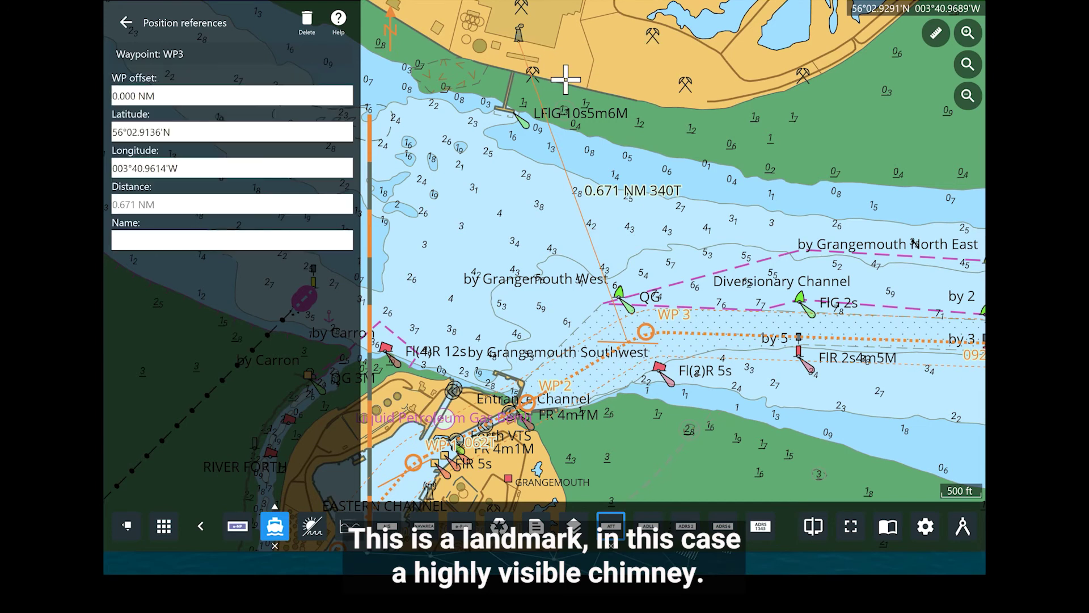
pyautogui.click(121, 22)
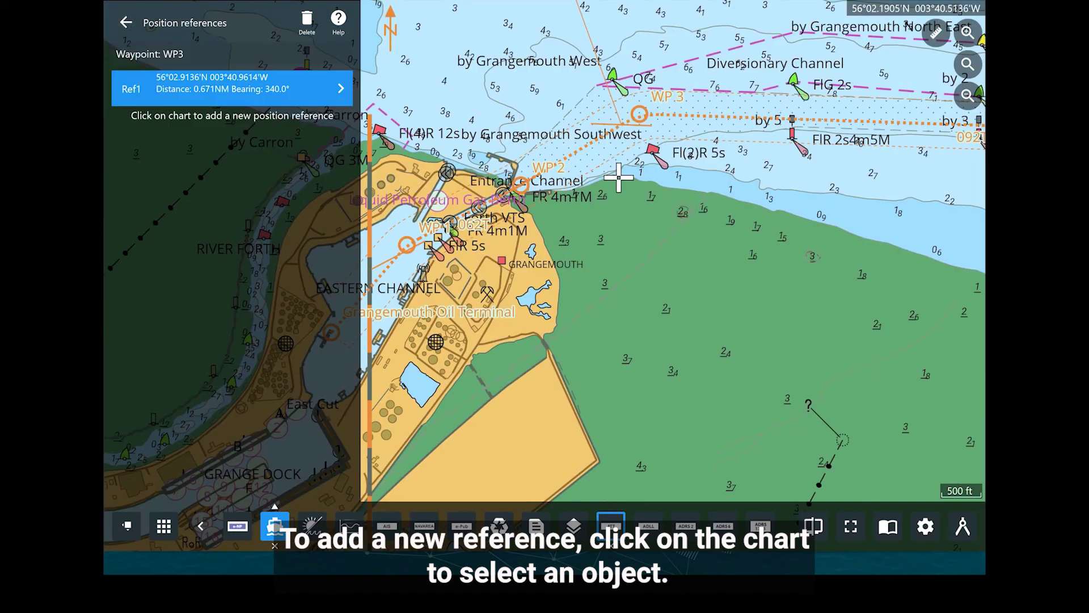
# Add the Grangemouth Southwest lateral buoy as a new position reference for waypoint WP3.
pyautogui.click(668, 164)
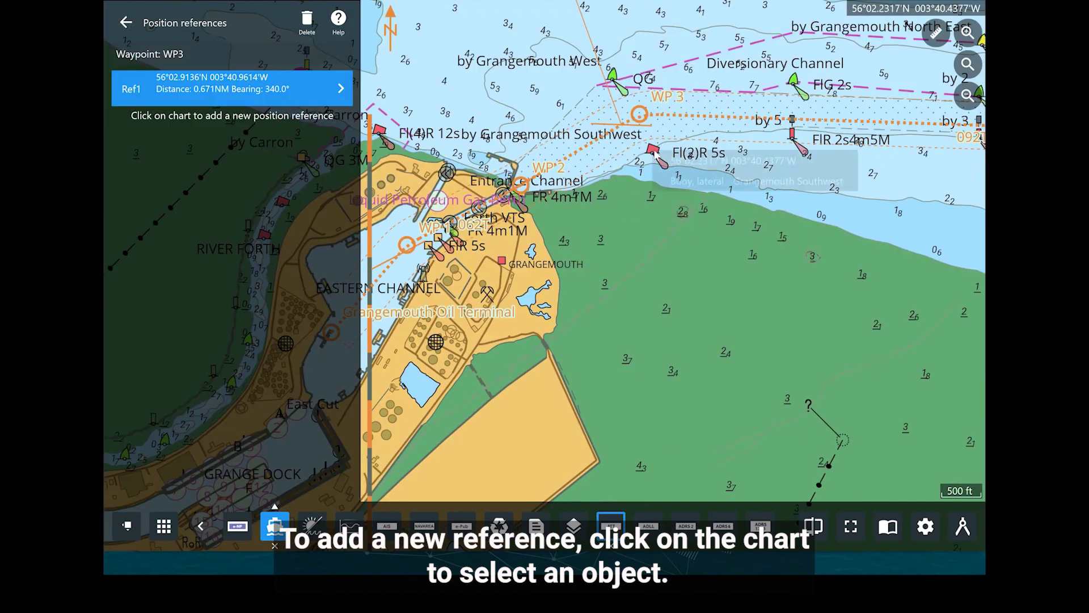
pyautogui.click(697, 183)
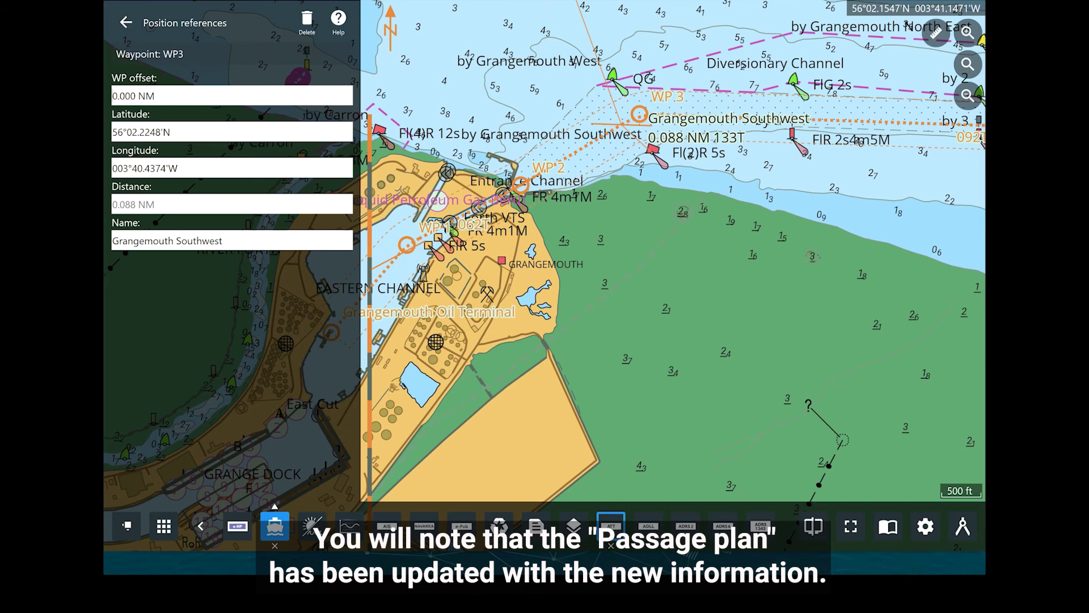
pyautogui.click(126, 22)
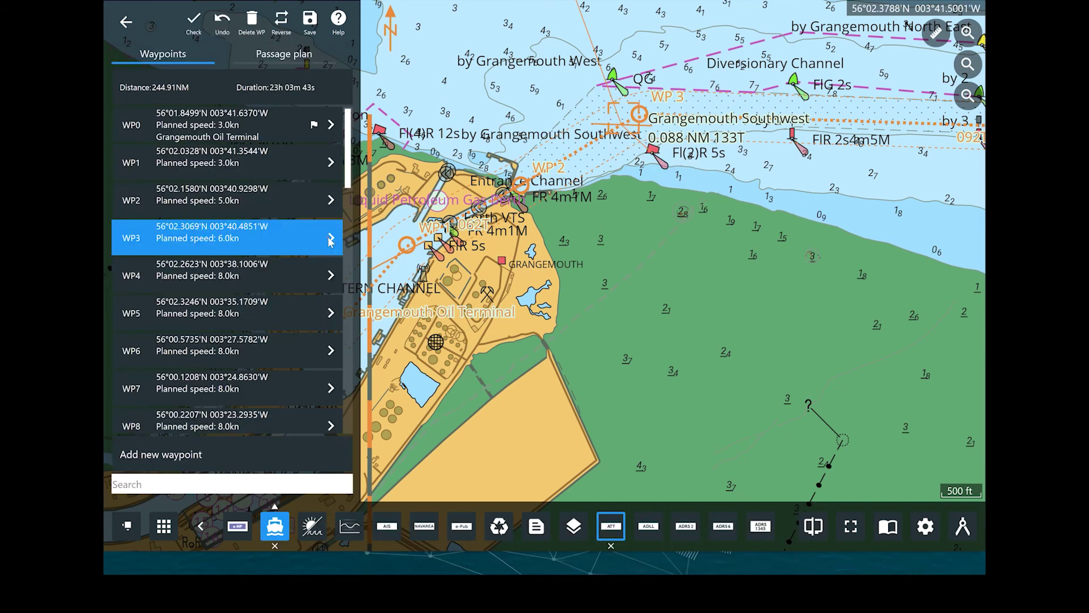
pyautogui.click(330, 239)
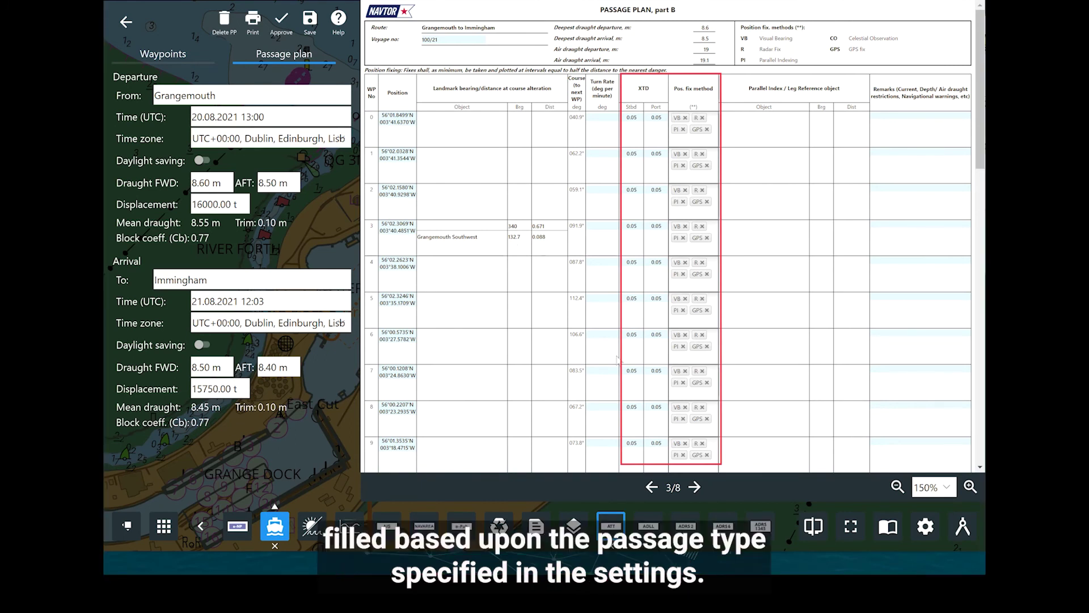
# Review passage plan part C and the charts, publications, NAVTEX and Navarea warnings listed for each waypoint.
pyautogui.click(695, 489)
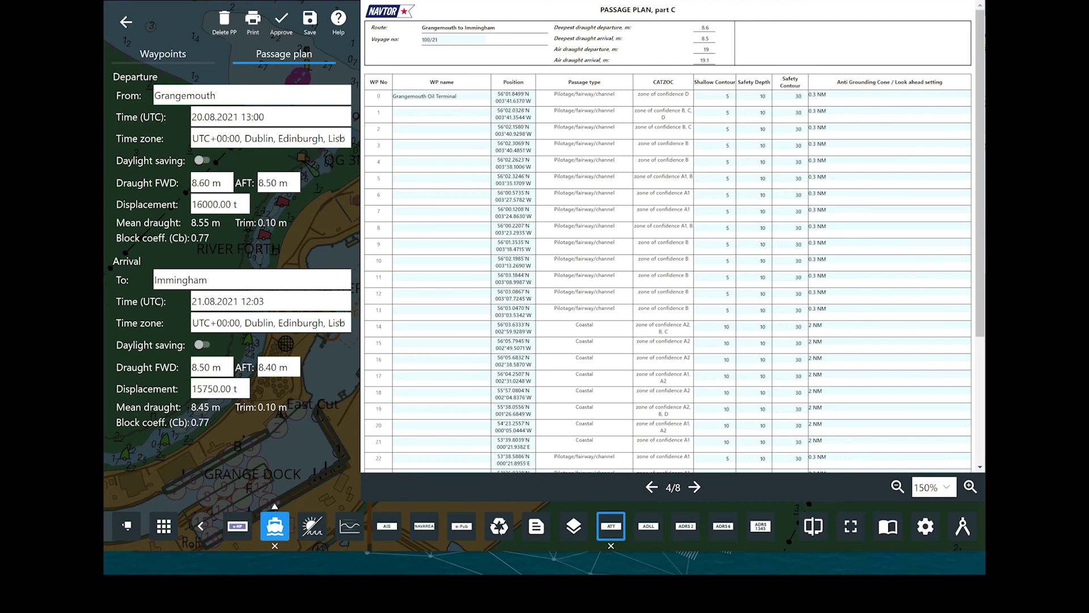
pyautogui.scroll(-3, 545, 85)
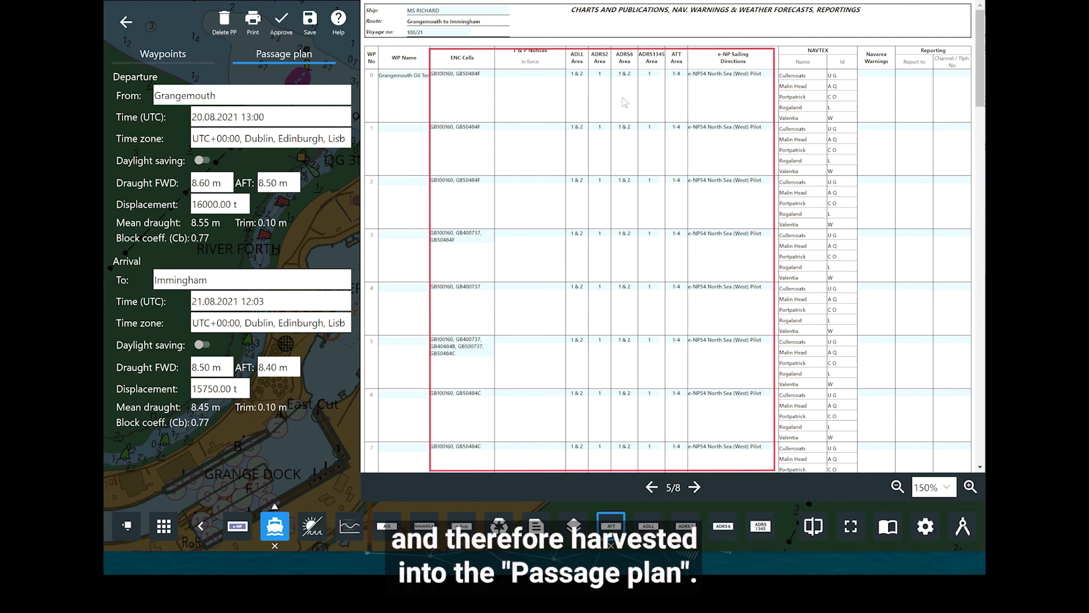
pyautogui.scroll(-5, 803, 171)
pyautogui.scroll(-5, 806, 194)
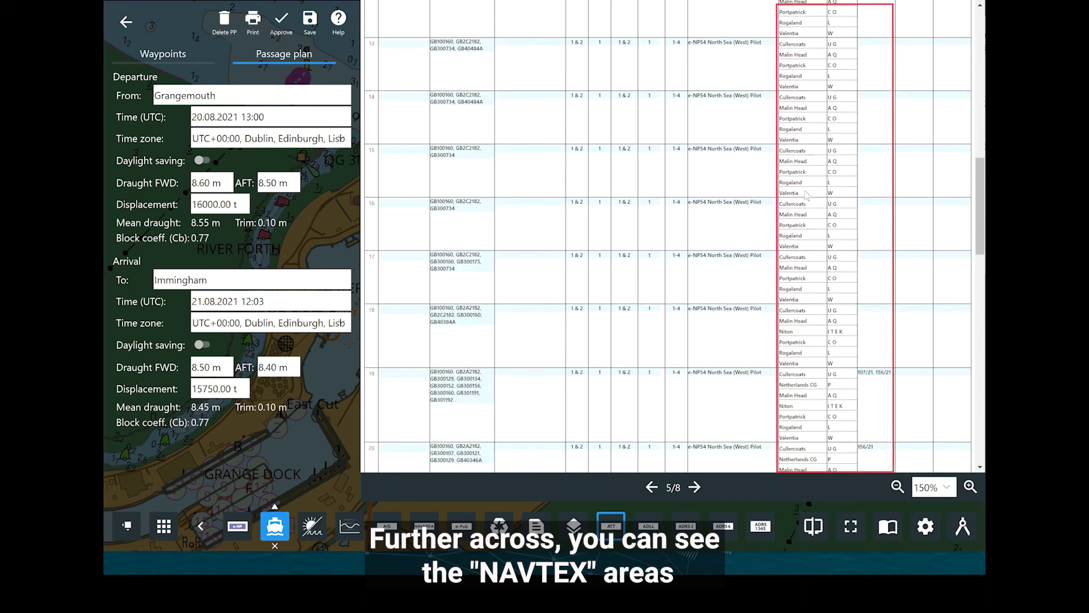
pyautogui.scroll(-1, 803, 227)
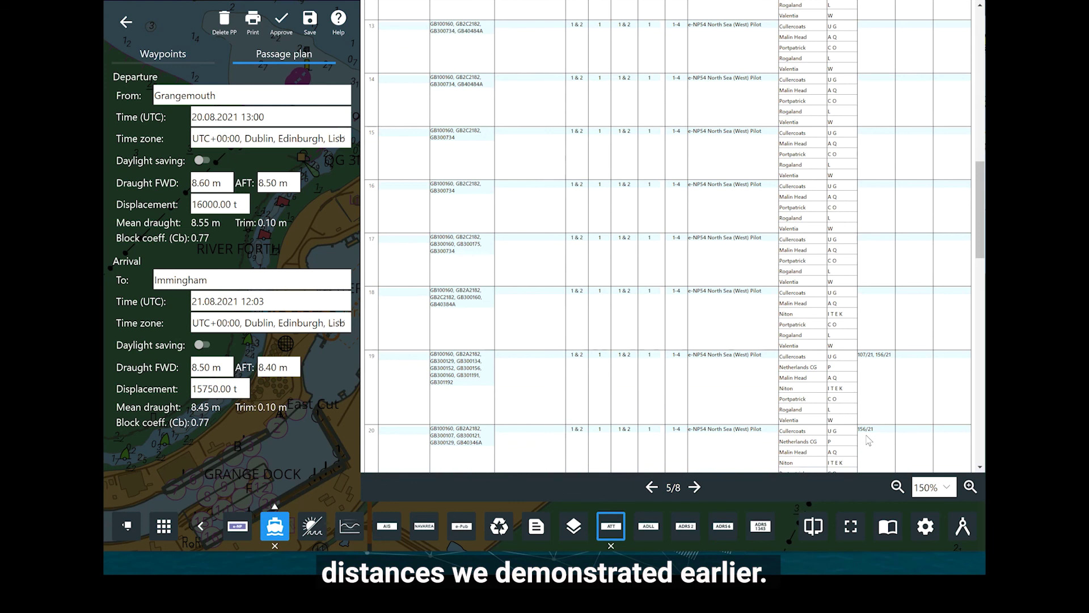
pyautogui.click(695, 487)
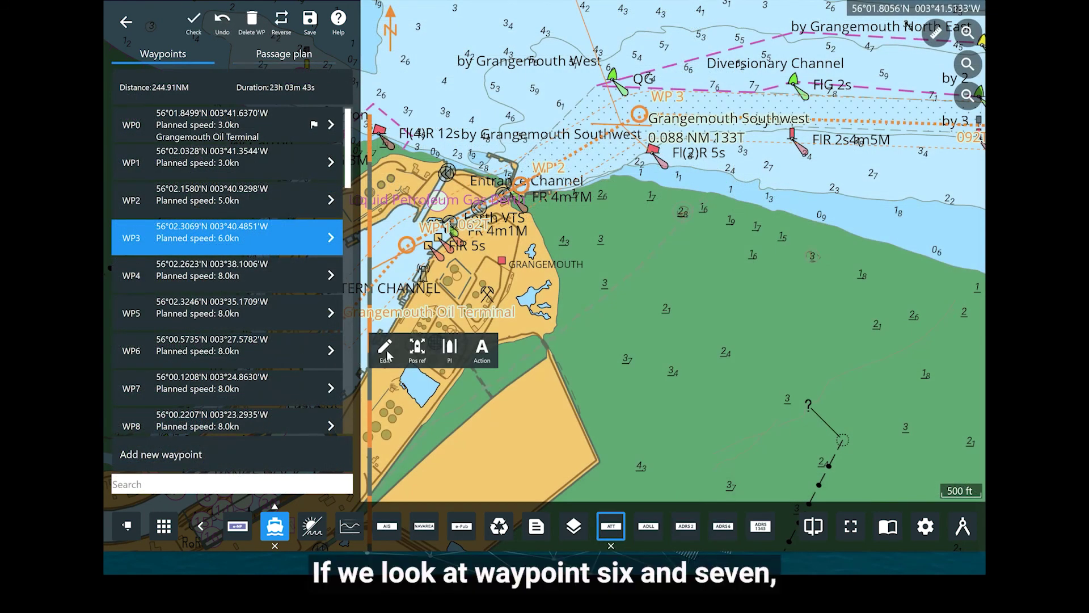
# Add an Under Keel Clearance calculation to waypoint WP6 in its passage plan settings.
pyautogui.click(331, 353)
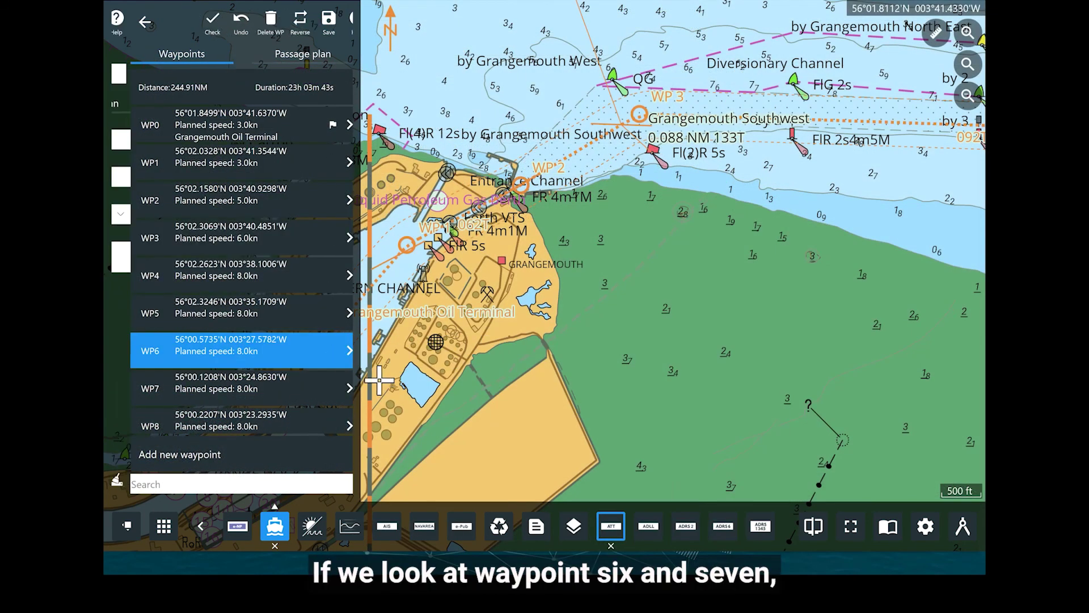
pyautogui.click(315, 103)
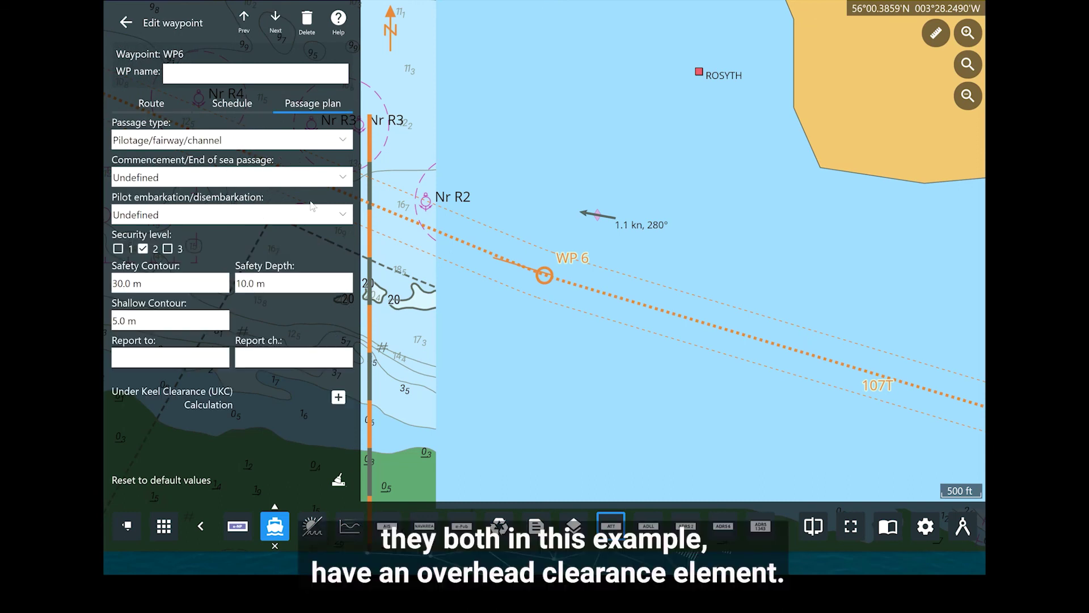
pyautogui.click(338, 397)
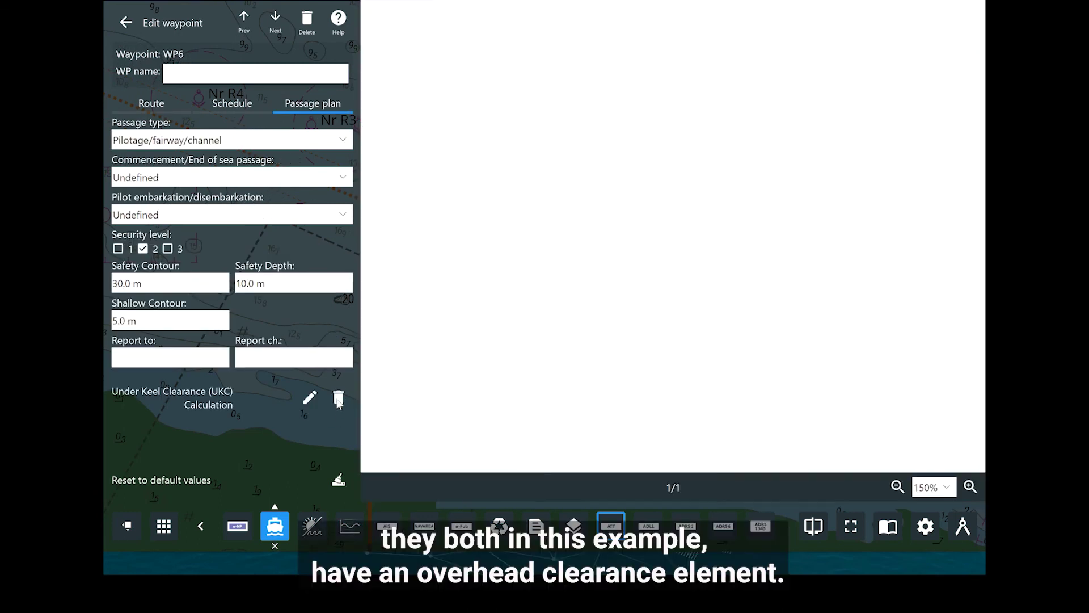